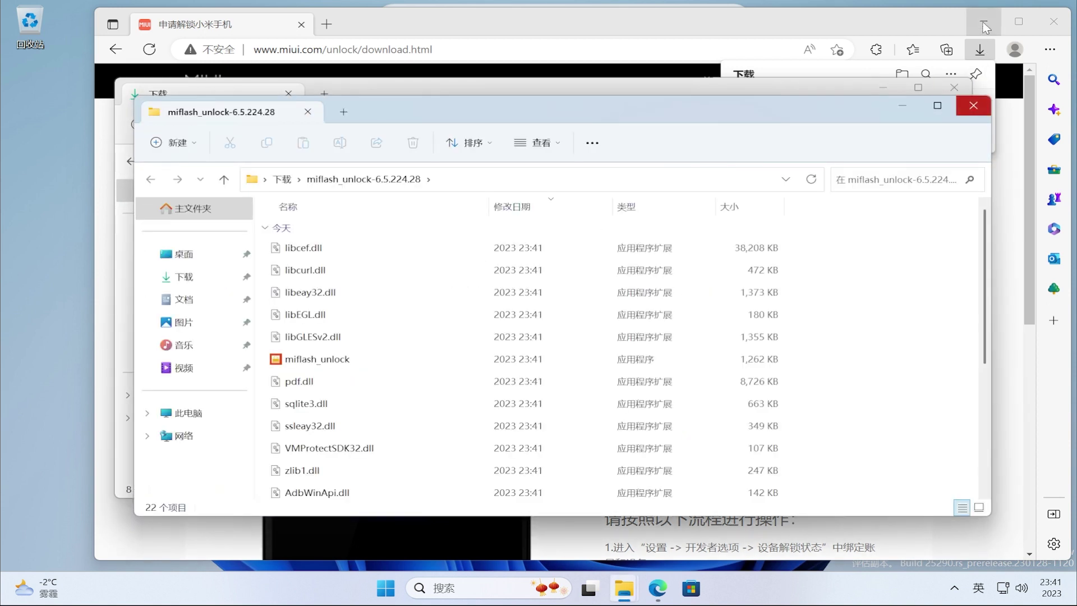
Launch miflash_unlock from the miflash_unlock-6.5.224.28 folder and download the offered 6.5.406.31 upgrade.
{"action": "left_click", "coordinate": [984, 21]}
{"action": "left_click", "coordinate": [884, 87]}
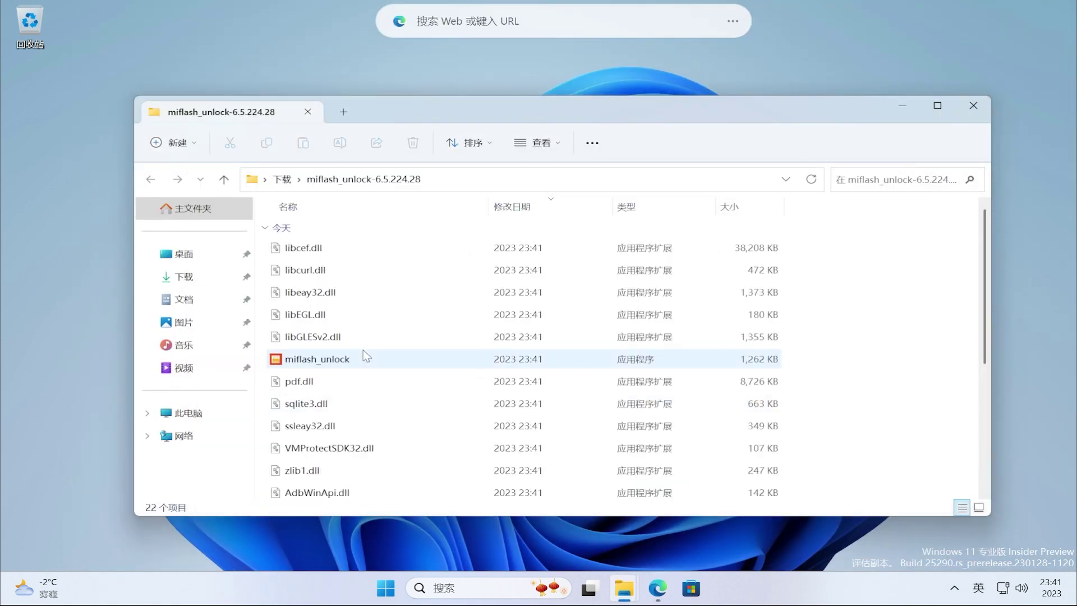
{"action": "double_click", "coordinate": [382, 359]}
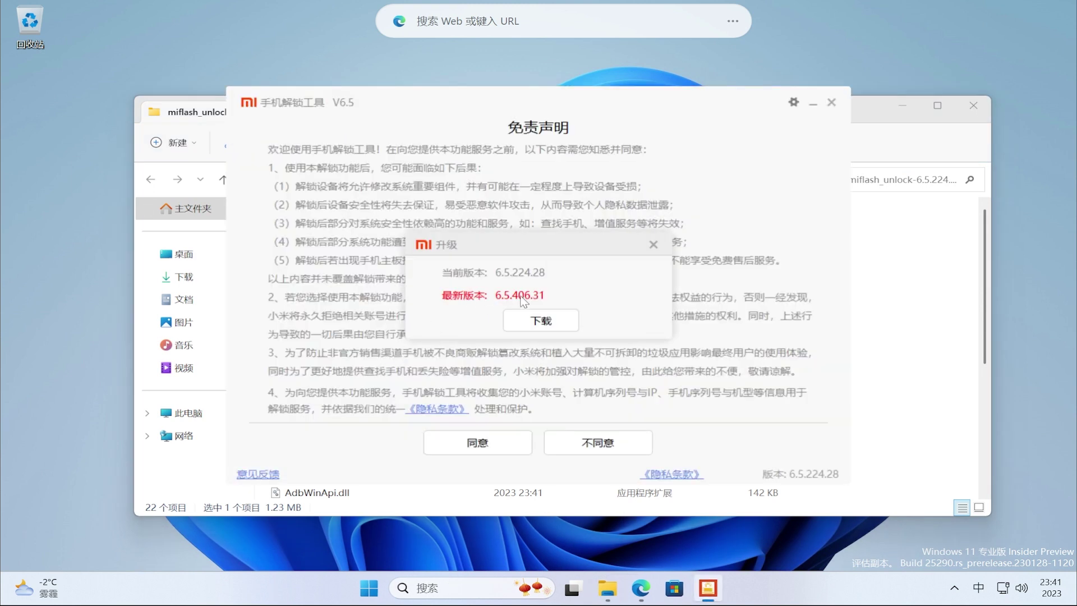
{"action": "left_click", "coordinate": [538, 320]}
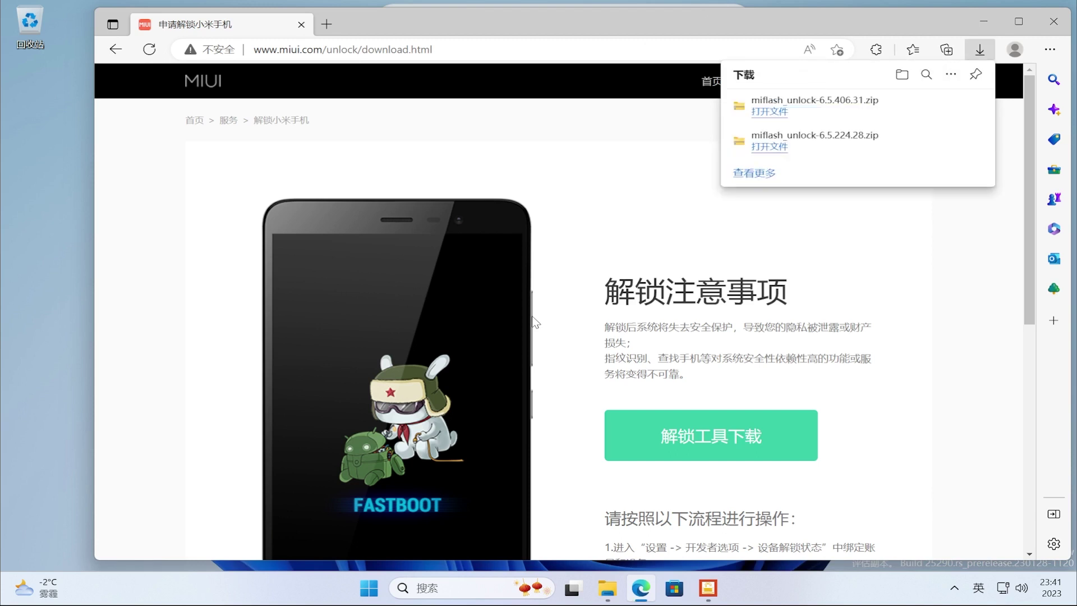
Show the downloaded miflash_unlock-6.5.406.31 archive in its folder and extract all its contents.
{"action": "left_click", "coordinate": [922, 107]}
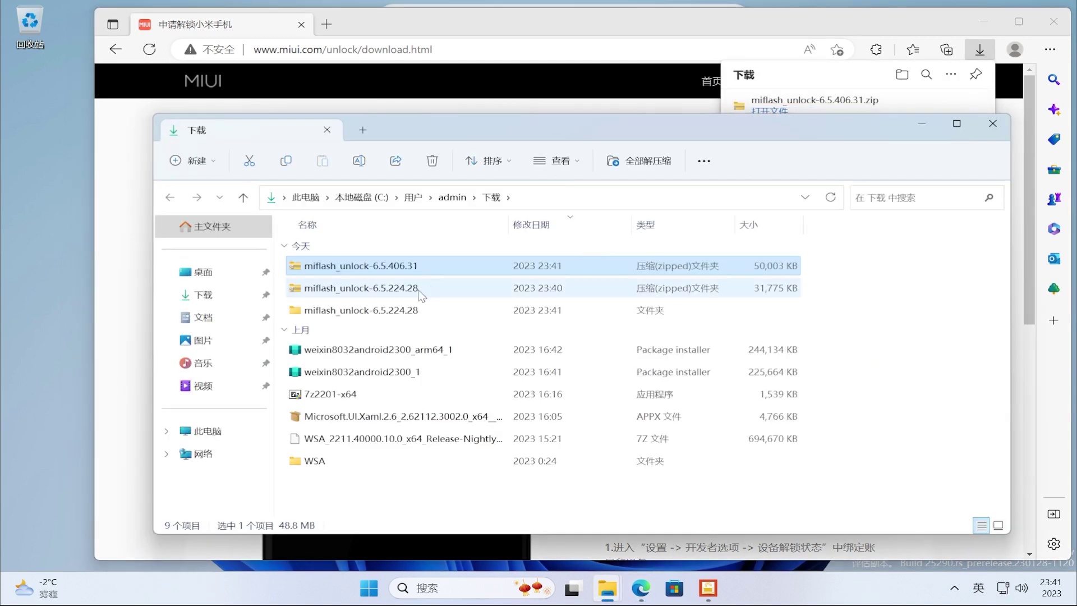
{"action": "right_click", "coordinate": [399, 266]}
{"action": "left_click", "coordinate": [460, 362]}
{"action": "left_click", "coordinate": [676, 436]}
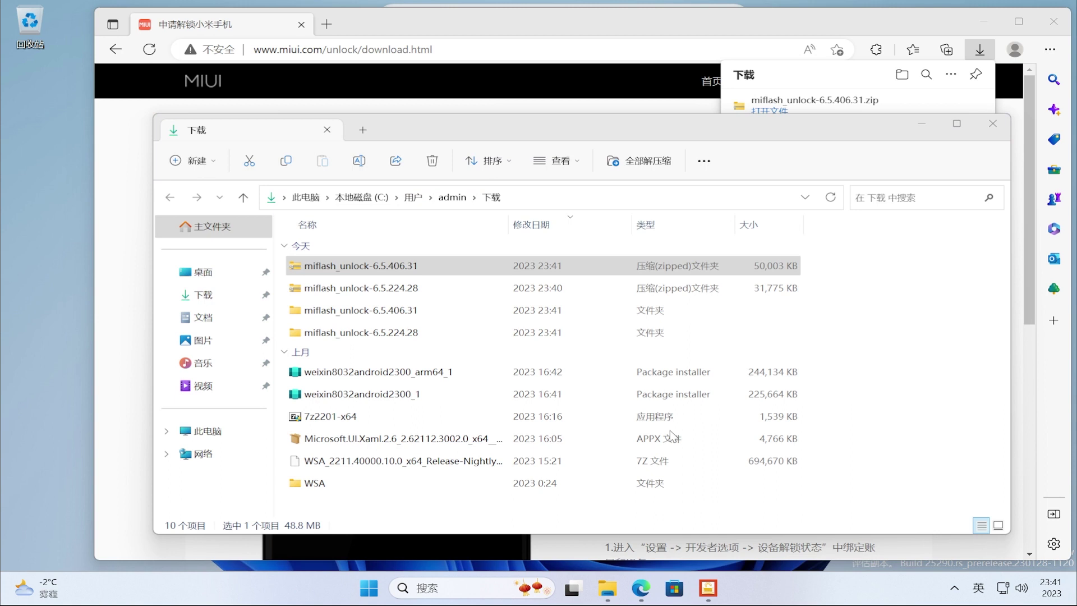
Clear away the other windows, launch miflash_unlock from the extracted miflash_unlock-6.5.406.31 folder and agree to the disclaimer.
{"action": "left_click", "coordinate": [919, 127]}
{"action": "left_click", "coordinate": [918, 128]}
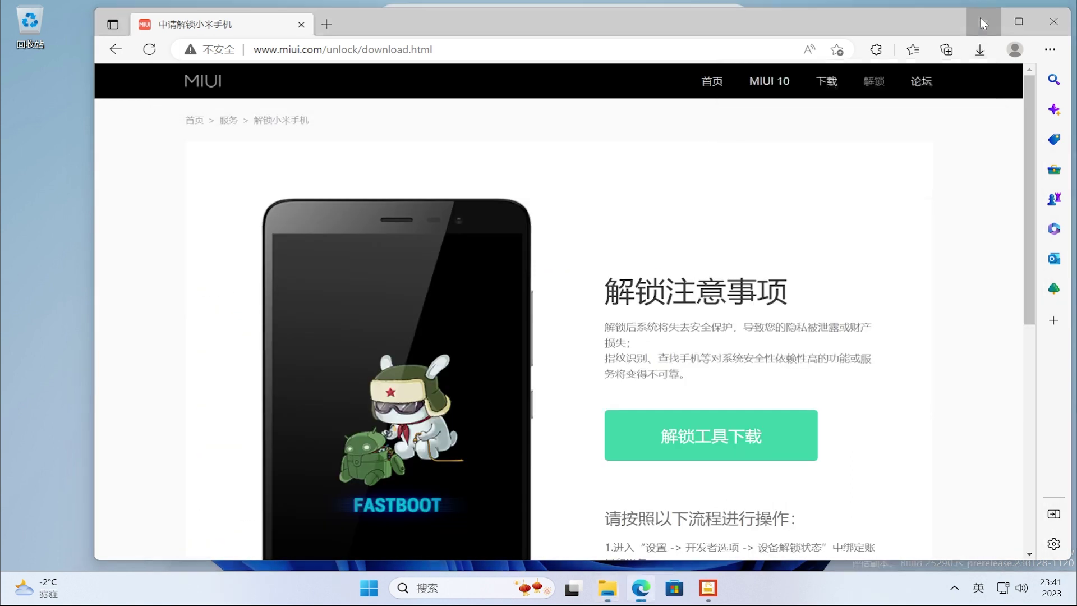
{"action": "left_click", "coordinate": [980, 18]}
{"action": "left_click", "coordinate": [901, 109]}
{"action": "left_click", "coordinate": [901, 109]}
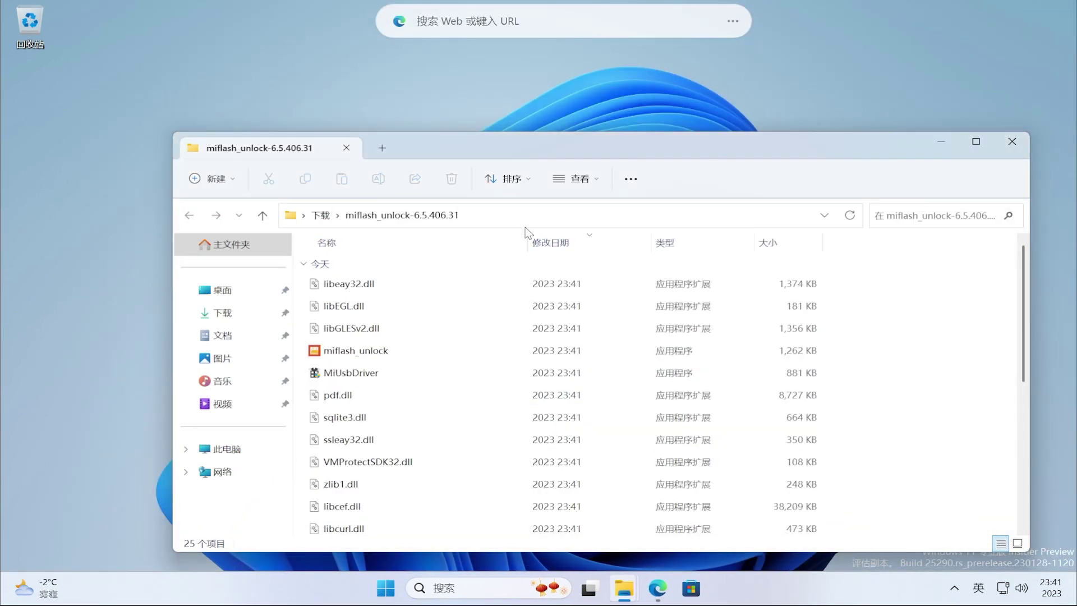
{"action": "double_click", "coordinate": [380, 353]}
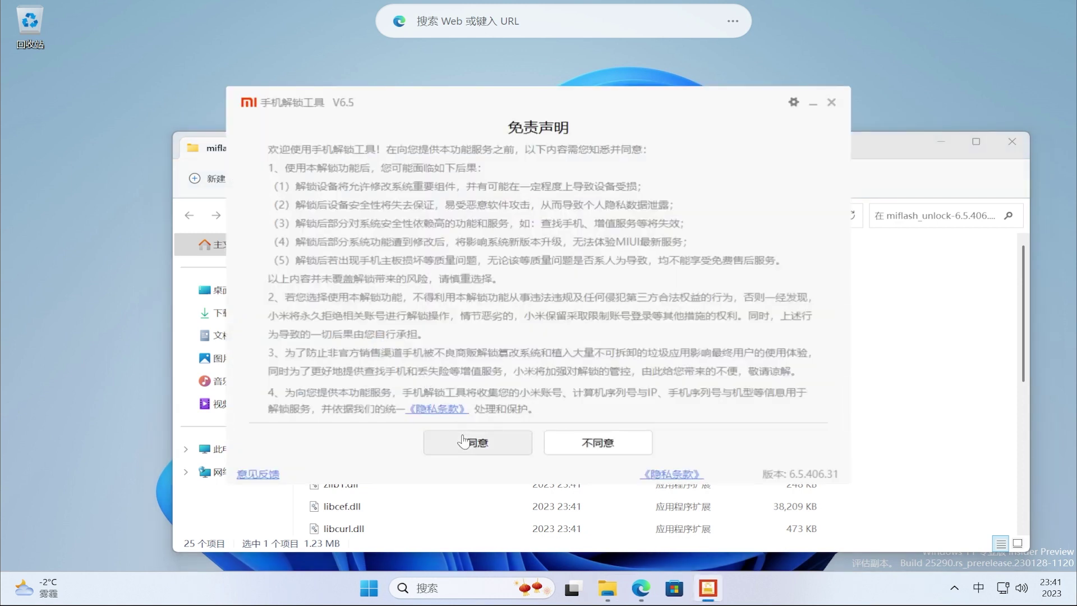
{"action": "left_click", "coordinate": [463, 441]}
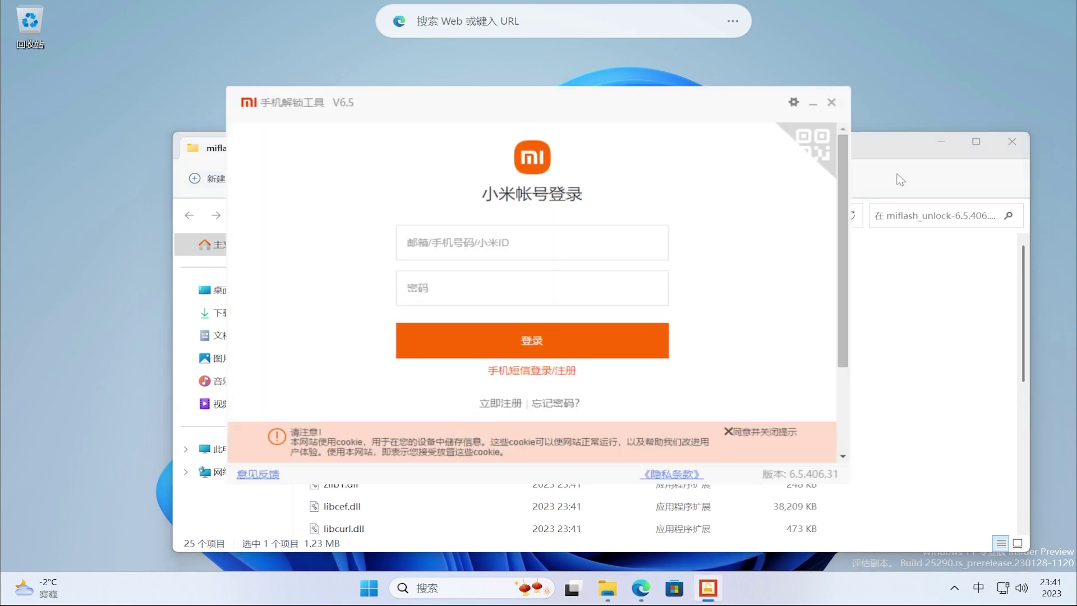
Sign in to the Mi unlock tool with the Xiaomi account ID and the account password.
{"action": "left_click", "coordinate": [946, 140]}
{"action": "left_click", "coordinate": [561, 247]}
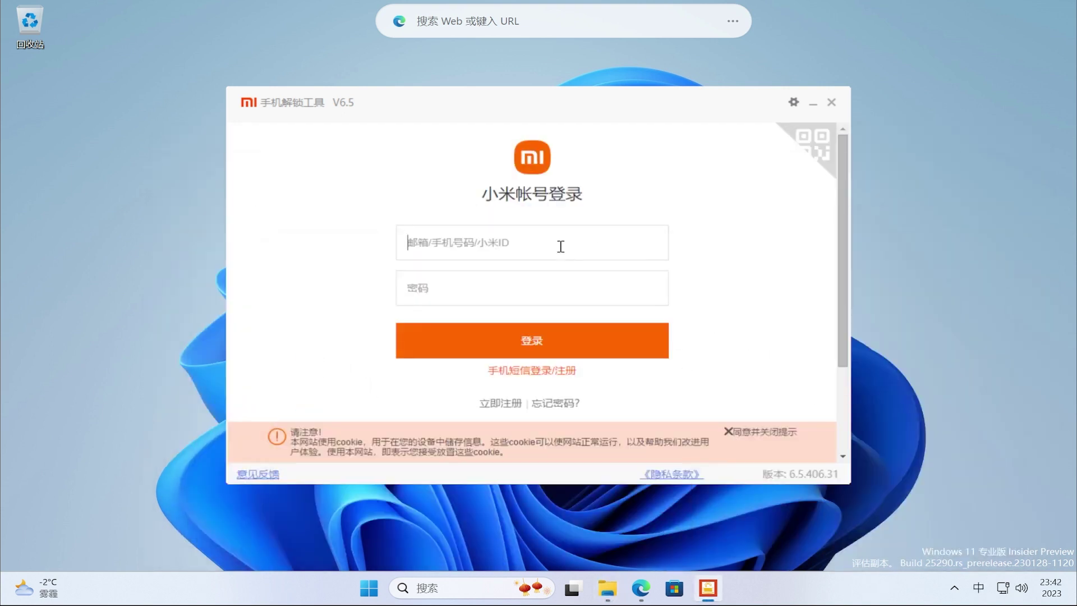
{"action": "key", "text": "ctrl+v"}
{"action": "key", "text": "Tab"}
{"action": "type", "text": "••"}
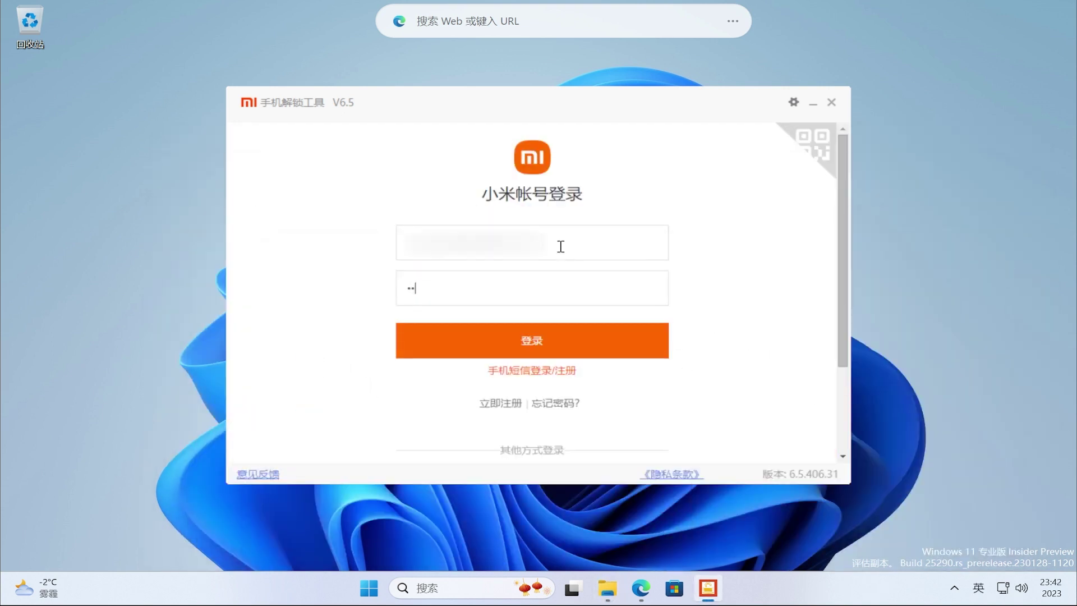
{"action": "type", "text": "•••••••••"}
{"action": "key", "text": "Return"}
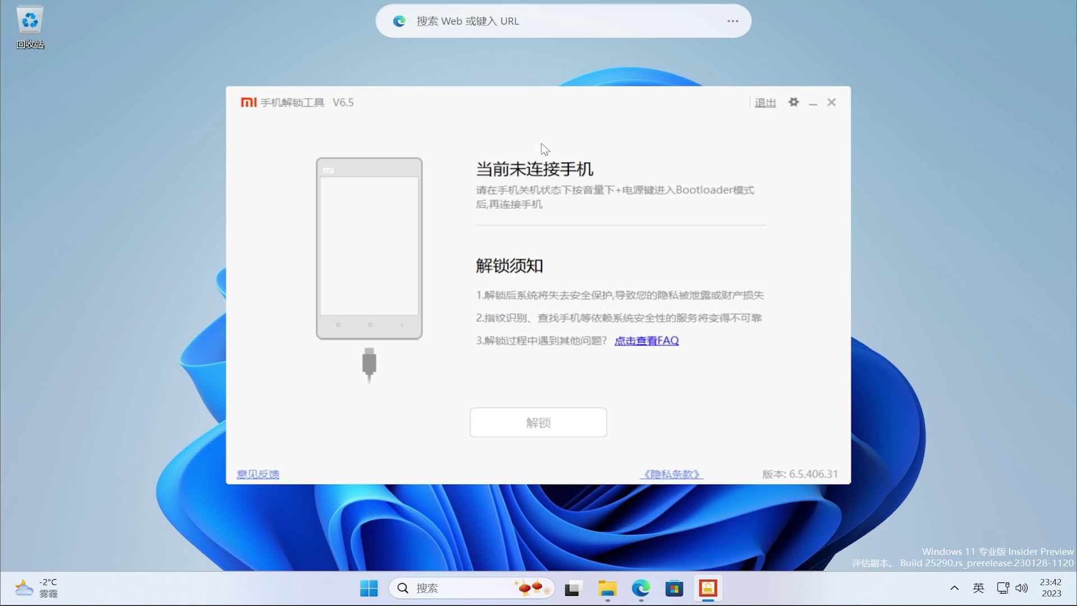
Run the unlock tool's driver check, allow the Driver installer to make changes, and close the driver and About dialogs.
{"action": "left_click_drag", "start_coordinate": [491, 104], "coordinate": [687, 95]}
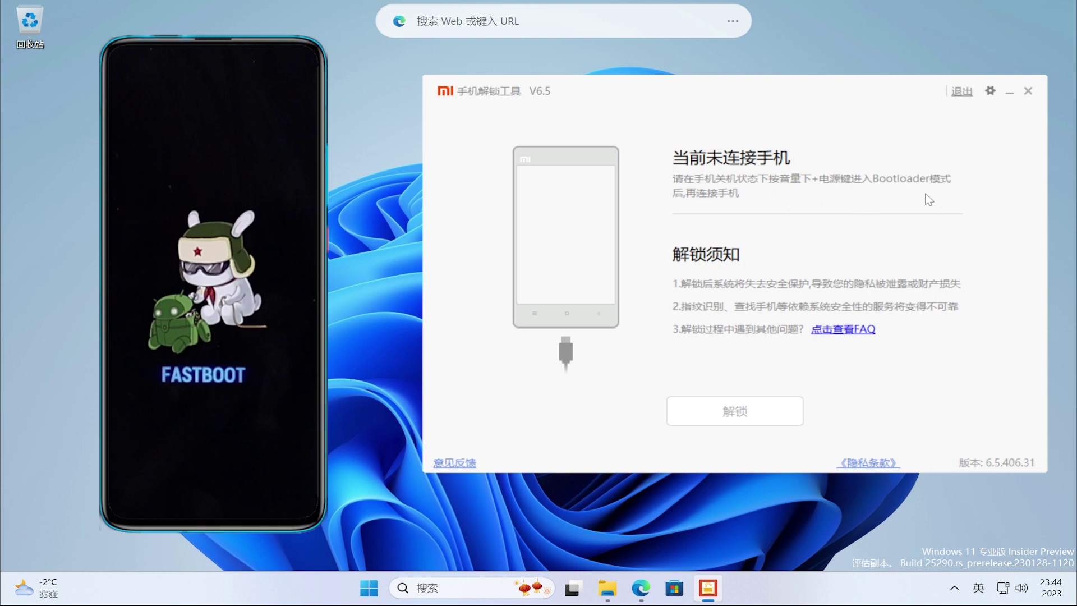
{"action": "left_click", "coordinate": [991, 92]}
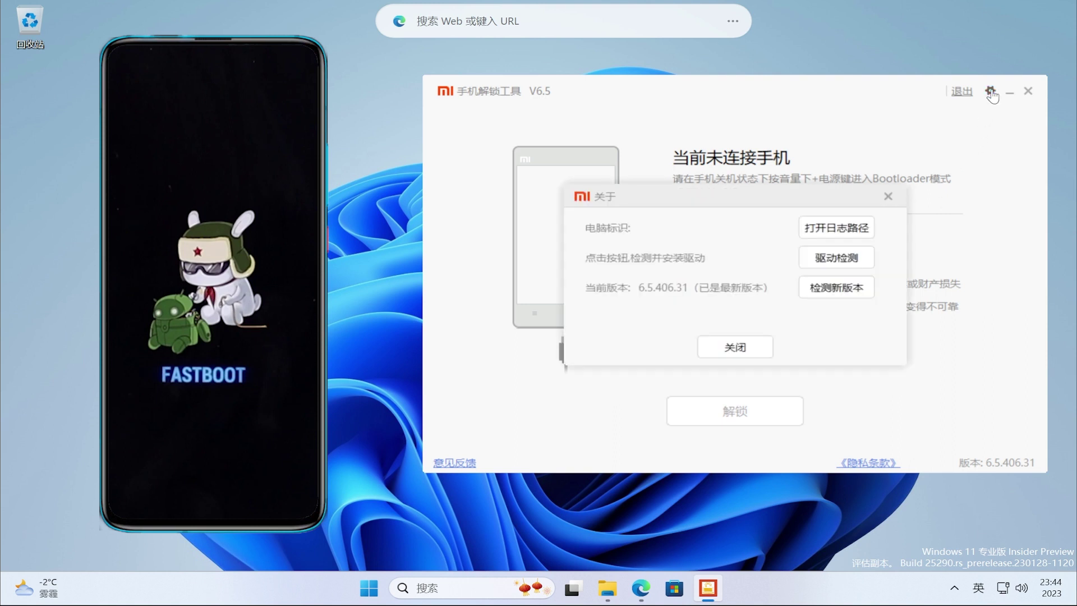
{"action": "left_click", "coordinate": [839, 259]}
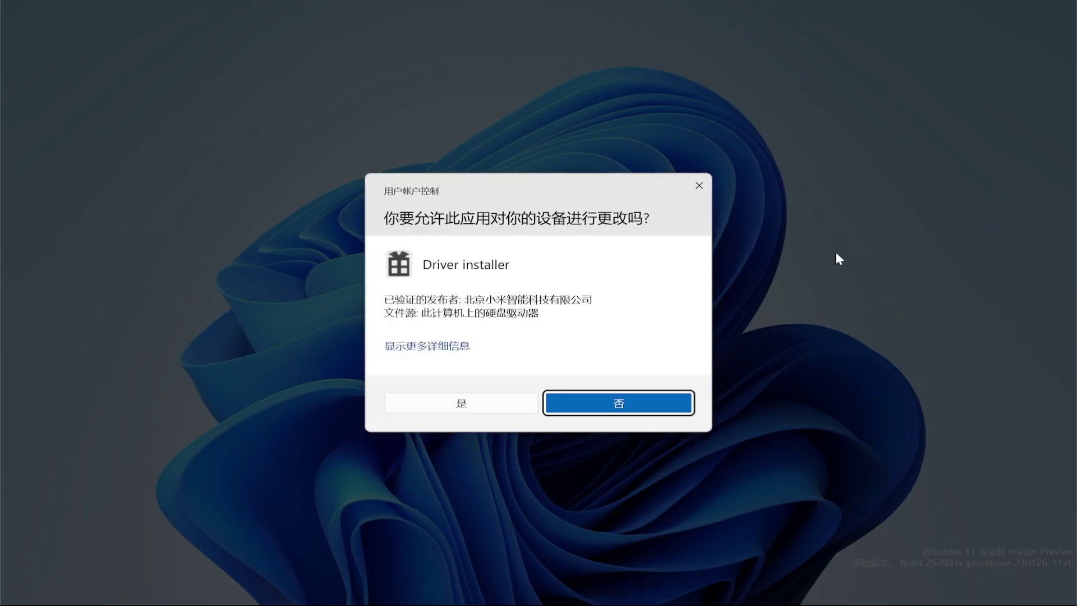
{"action": "left_click", "coordinate": [470, 402]}
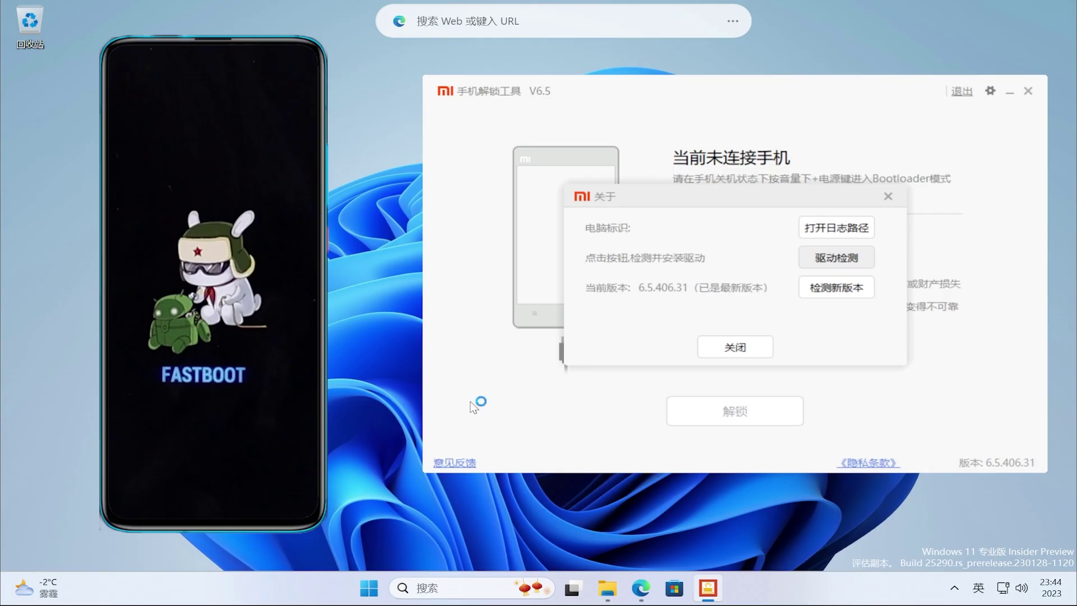
{"action": "left_click", "coordinate": [470, 401]}
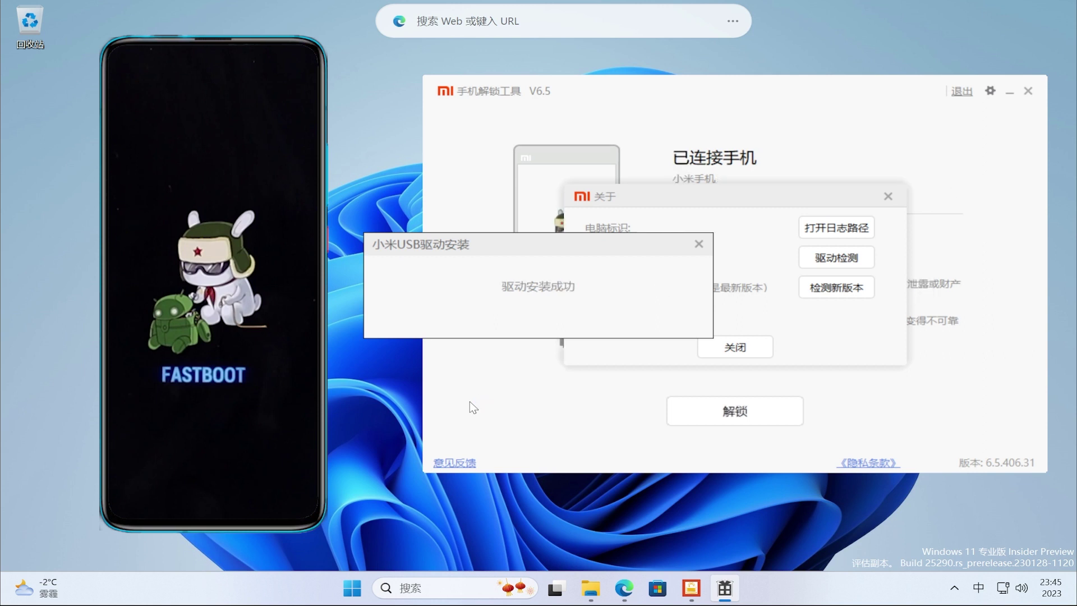
{"action": "left_click", "coordinate": [698, 245]}
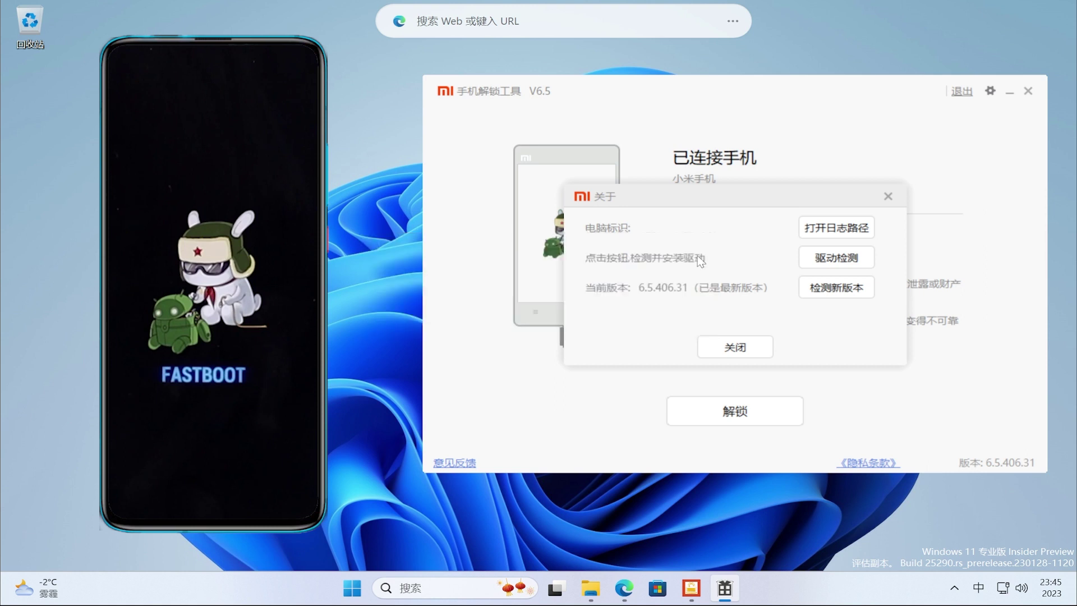
{"action": "left_click", "coordinate": [757, 351]}
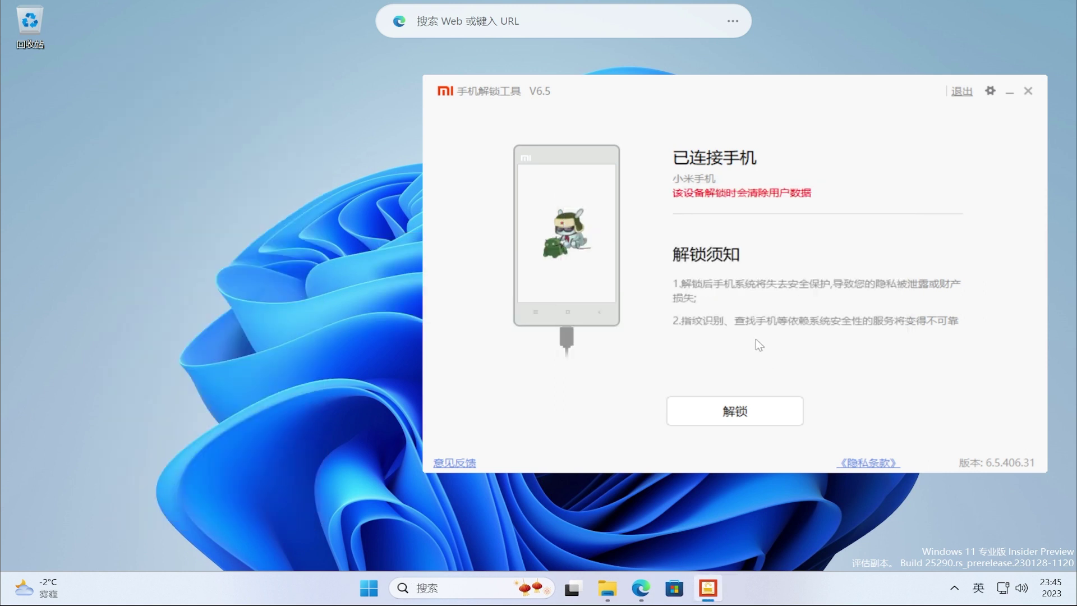
Start unlocking the connected phone and confirm that all of its data may be erased.
{"action": "left_click", "coordinate": [773, 414]}
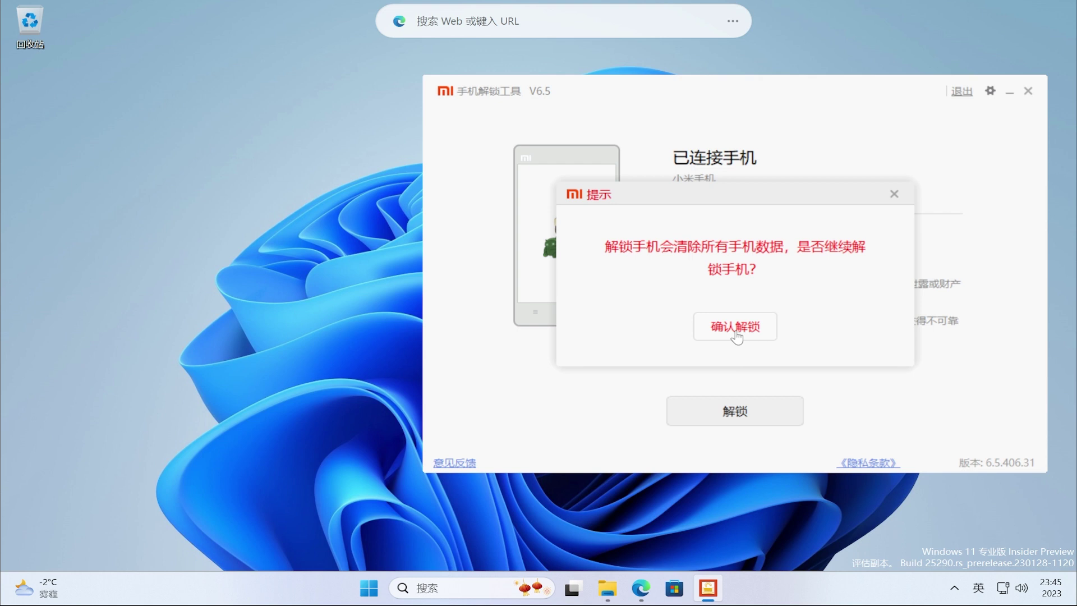
{"action": "left_click", "coordinate": [739, 334]}
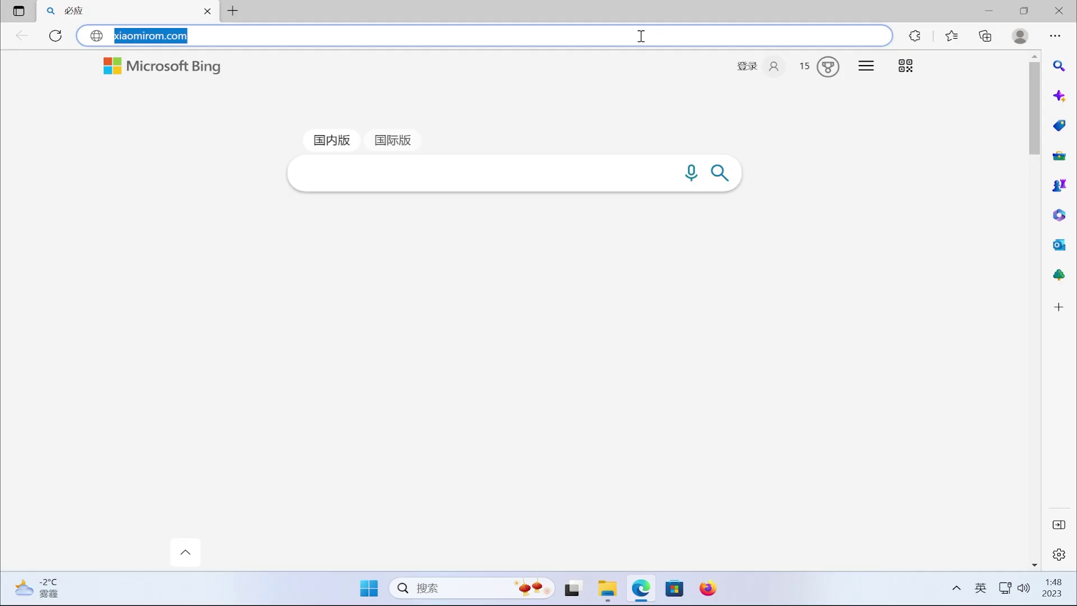
In the Edge browser, go to xiaomirom.com and open the Xiaomi 12T MIUI13 stable release V13.0.12.0.SLQEUXM dated 2023-01-13.
{"action": "key", "text": "Return"}
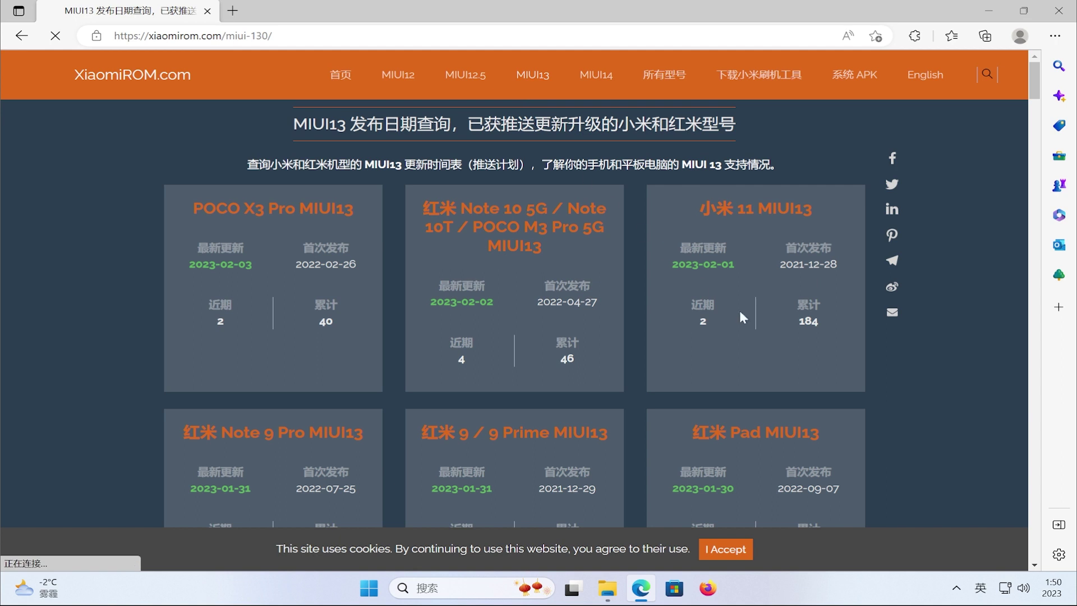
{"action": "scroll", "coordinate": [742, 317], "scroll_direction": "down", "scroll_amount": 3}
{"action": "scroll", "coordinate": [801, 368], "scroll_direction": "down", "scroll_amount": 3}
{"action": "scroll", "coordinate": [802, 370], "scroll_direction": "down", "scroll_amount": 3}
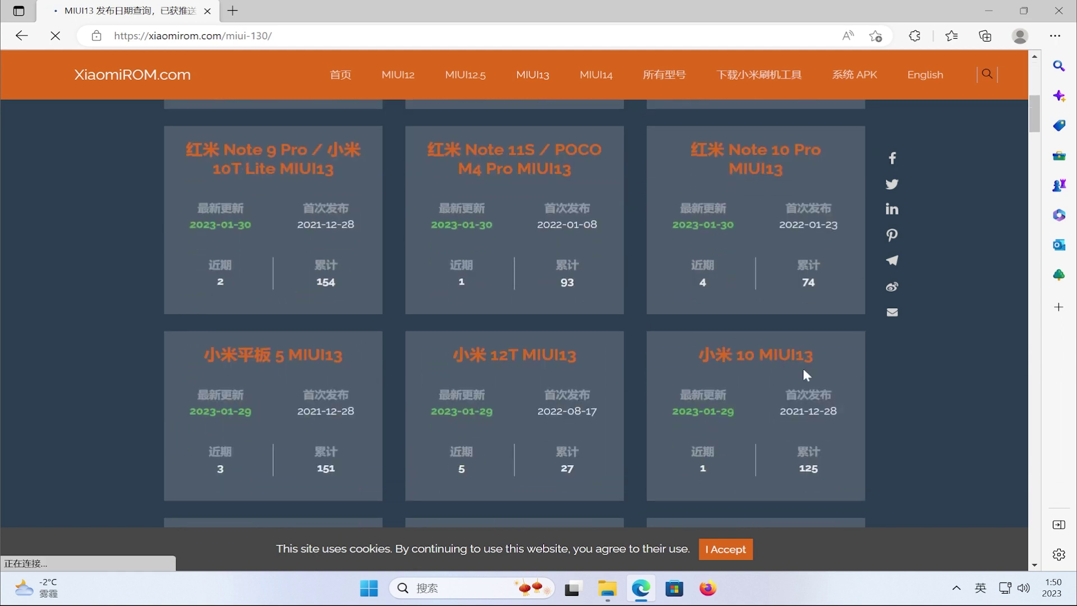
{"action": "left_click", "coordinate": [534, 359]}
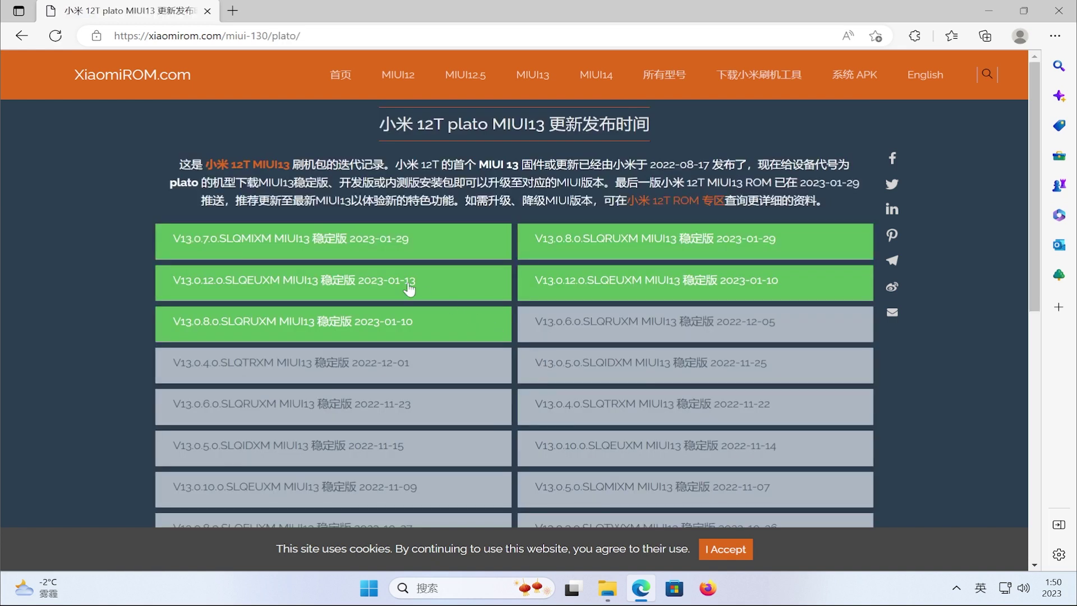
{"action": "left_click", "coordinate": [368, 284]}
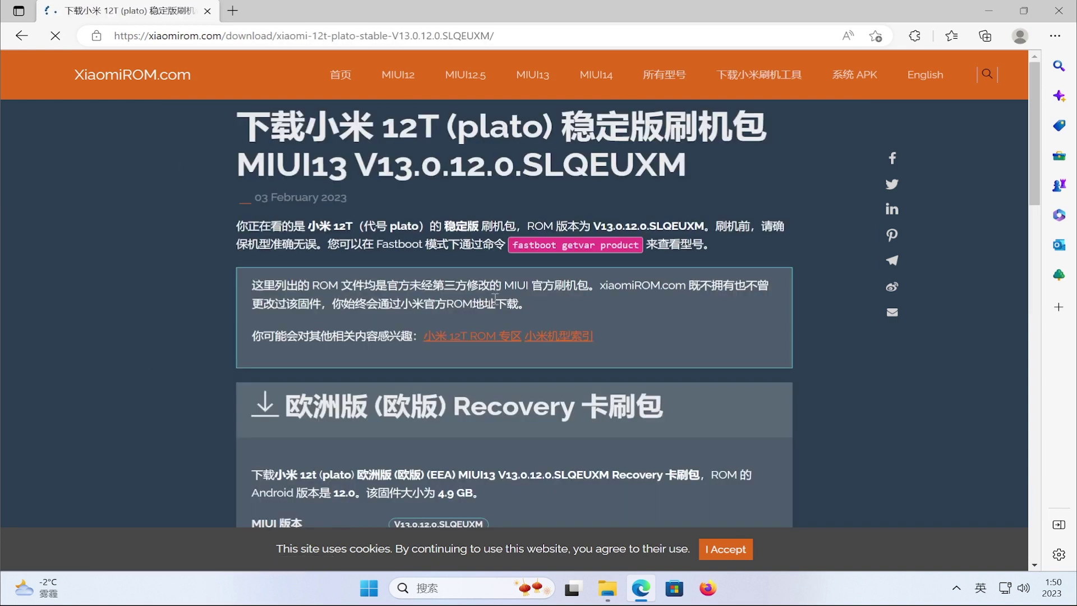
Download the European (EEA) Fastboot package of V13.0.12.0.SLQEUXM from the official Xiaomi source.
{"action": "scroll", "coordinate": [734, 400], "scroll_direction": "down", "scroll_amount": 7}
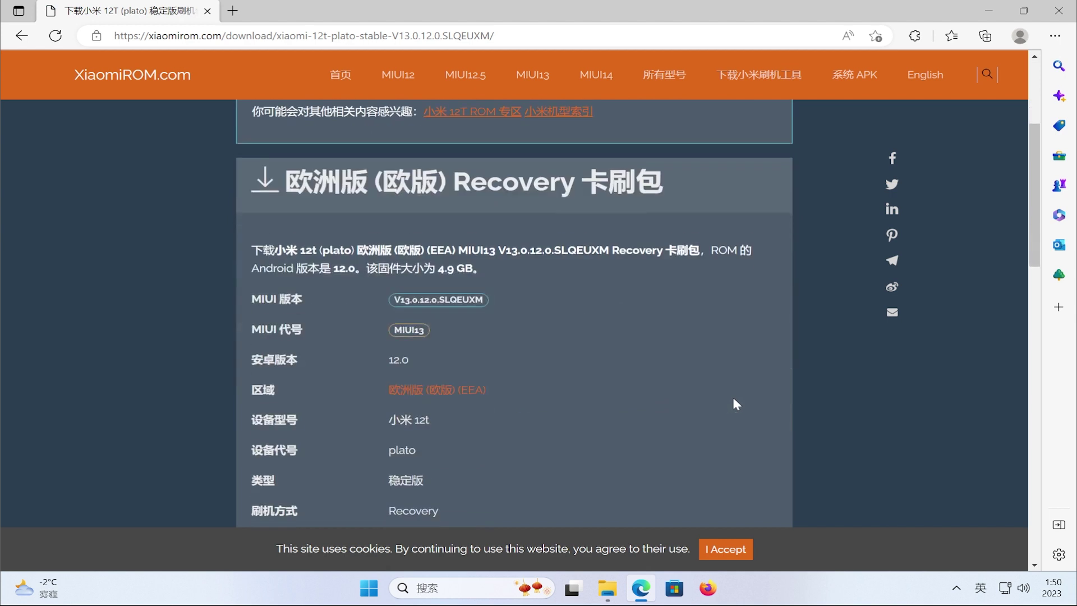
{"action": "scroll", "coordinate": [739, 401], "scroll_direction": "down", "scroll_amount": 4}
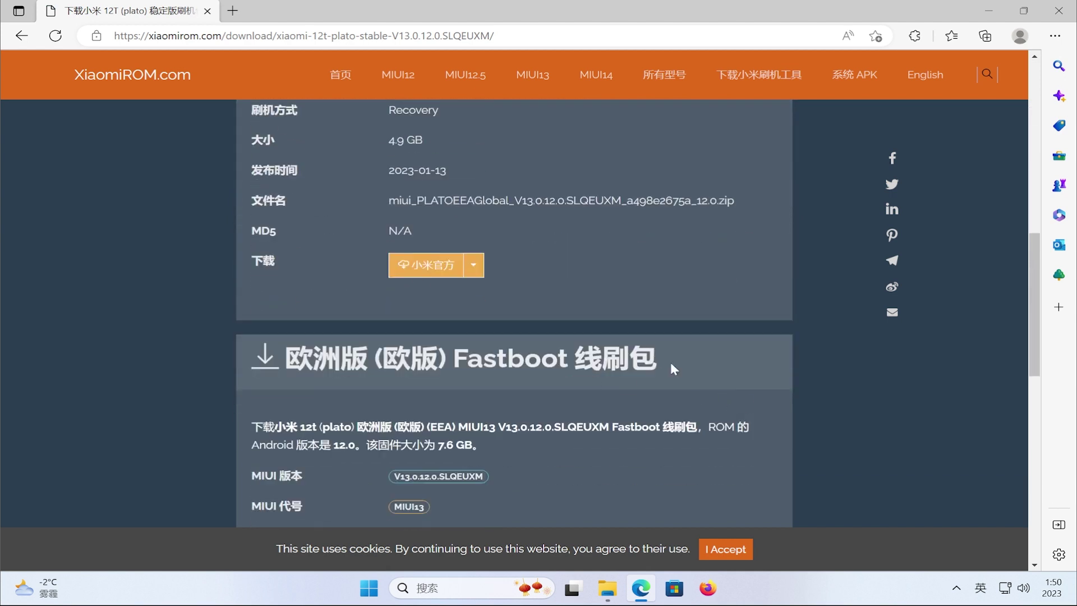
{"action": "scroll", "coordinate": [711, 368], "scroll_direction": "down", "scroll_amount": 3}
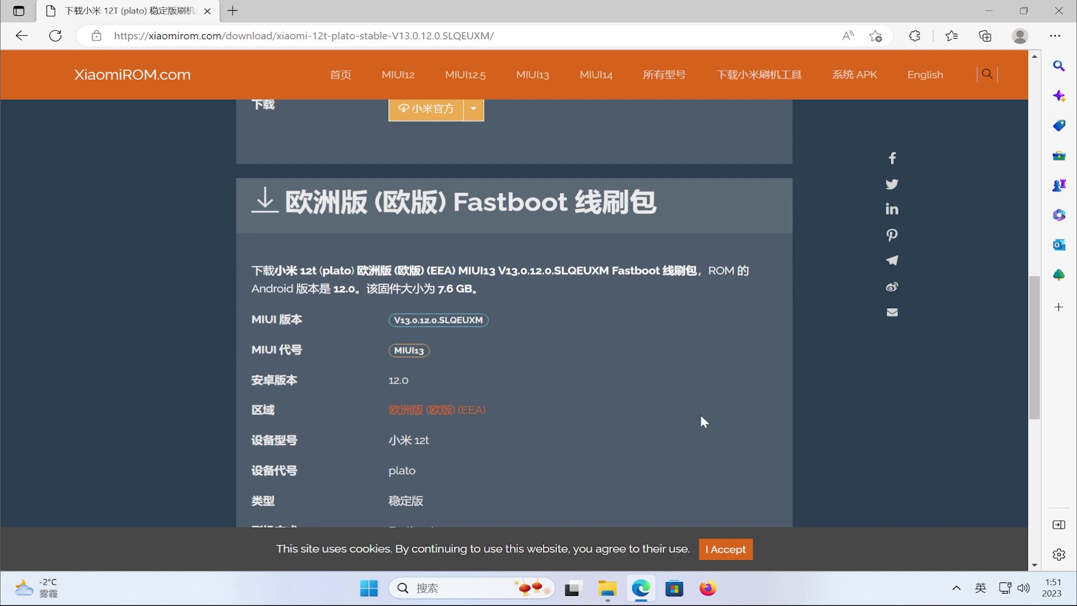
{"action": "scroll", "coordinate": [713, 403], "scroll_direction": "down", "scroll_amount": 7}
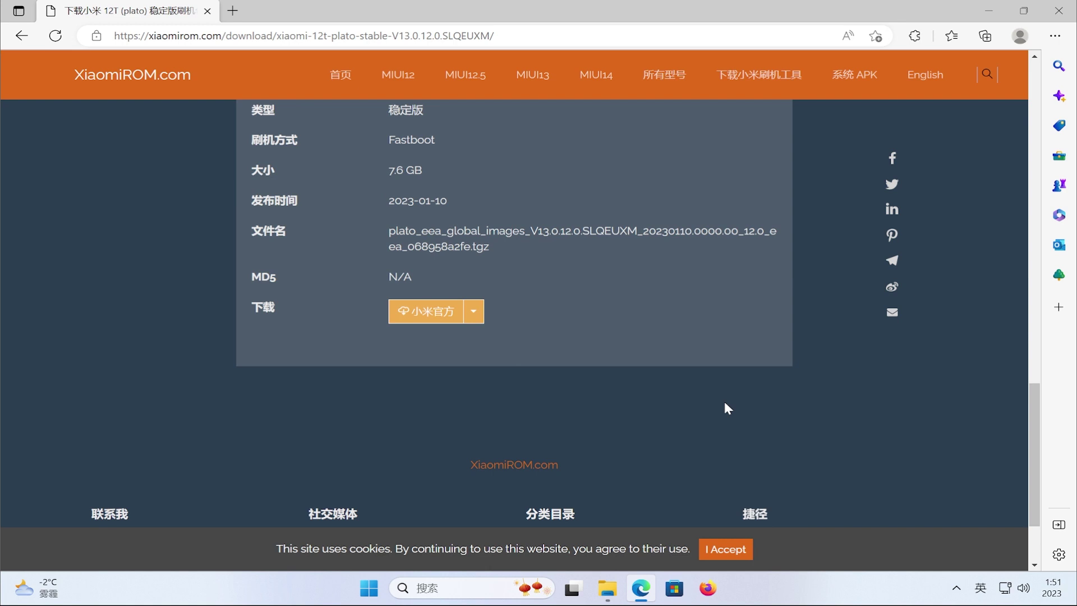
{"action": "left_click", "coordinate": [427, 320]}
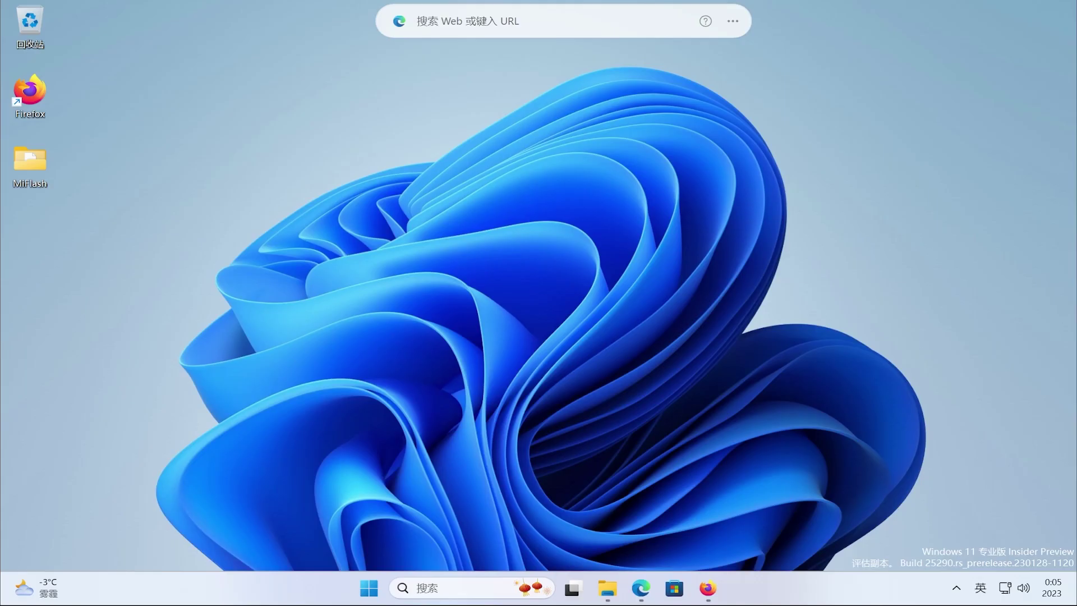
Launch XiaoMiFlash from the desktop's MiFlash folder and allow it to make changes to the device.
{"action": "double_click", "coordinate": [29, 163]}
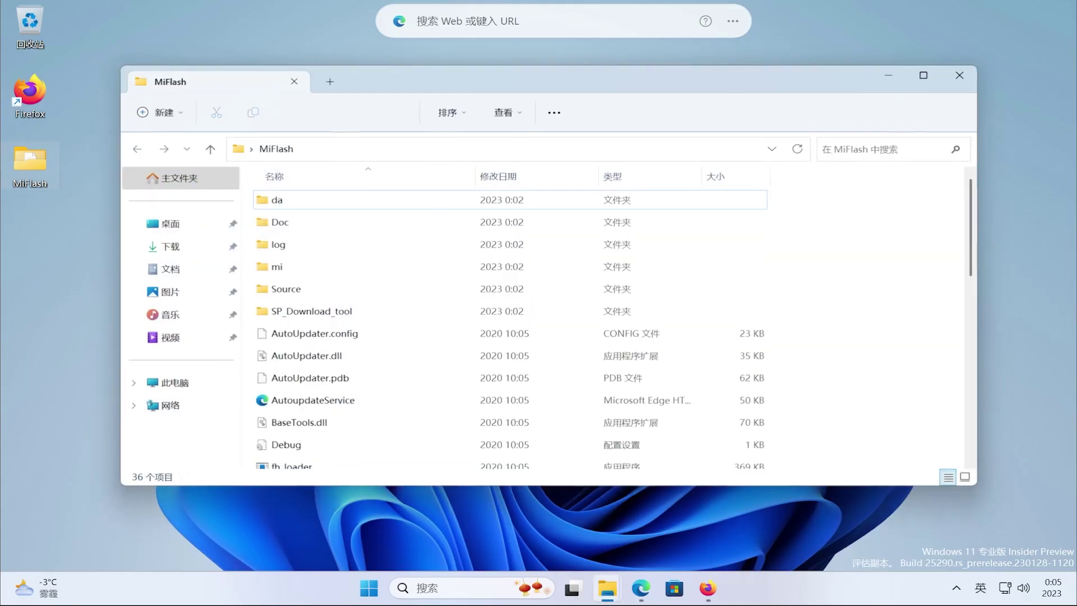
{"action": "scroll", "coordinate": [393, 241], "scroll_direction": "down", "scroll_amount": 4}
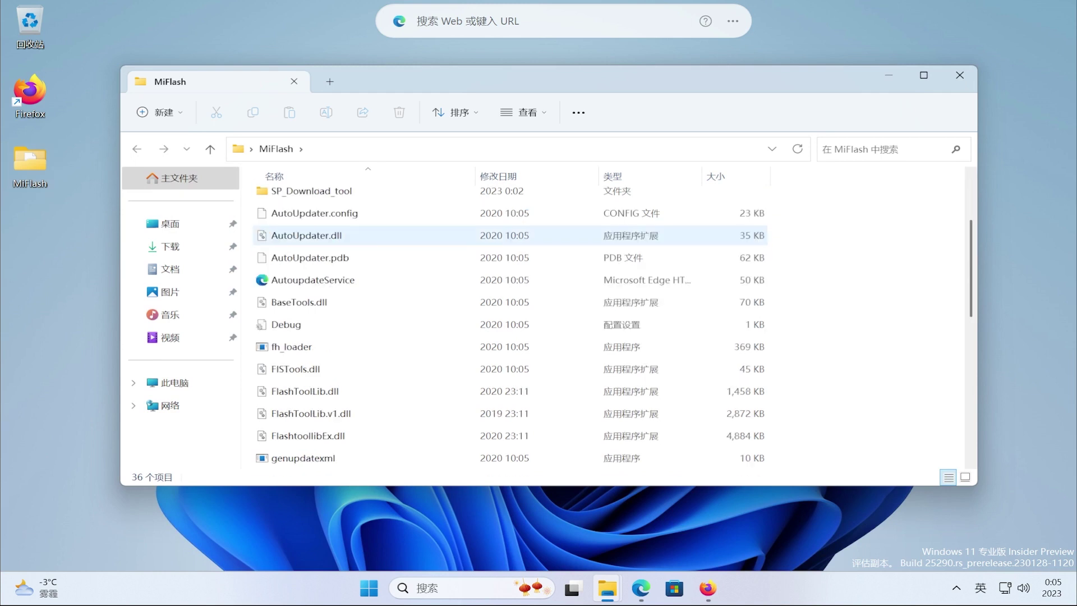
{"action": "scroll", "coordinate": [393, 281], "scroll_direction": "down", "scroll_amount": 4}
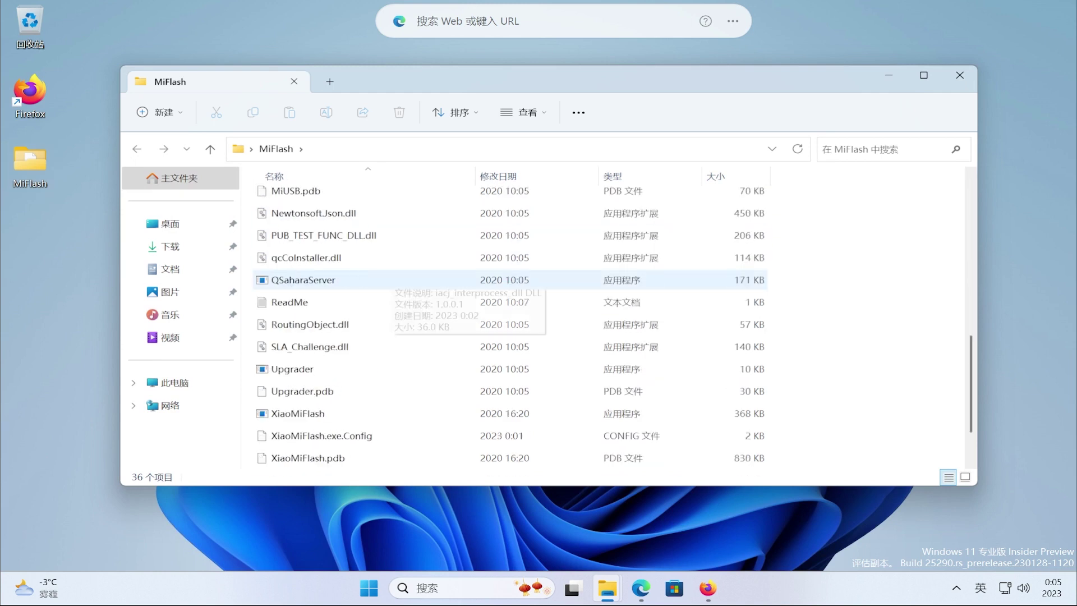
{"action": "left_click", "coordinate": [298, 348]}
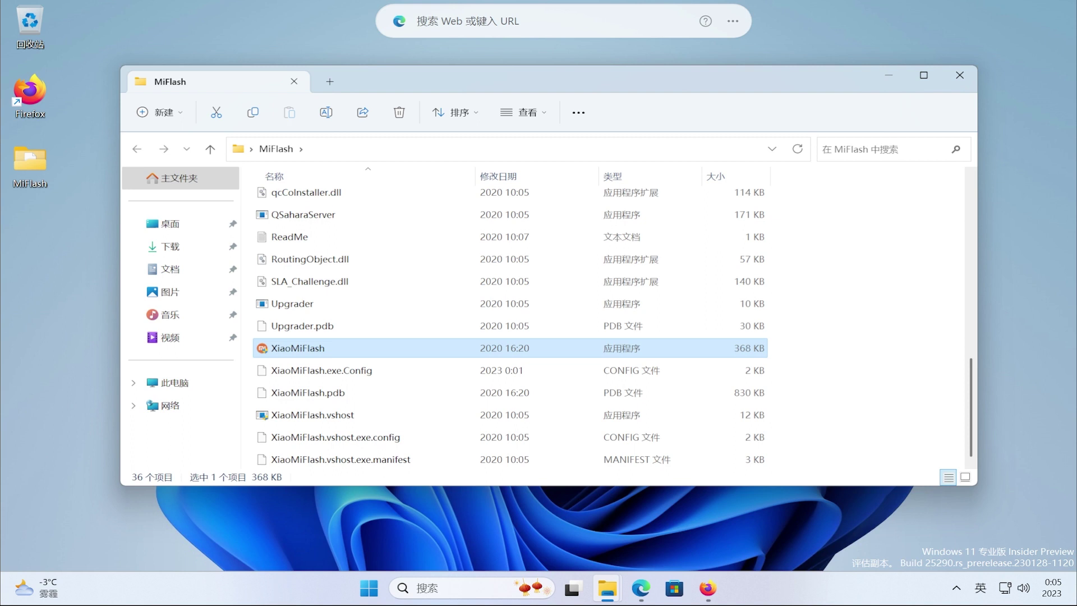
{"action": "key", "text": "Return"}
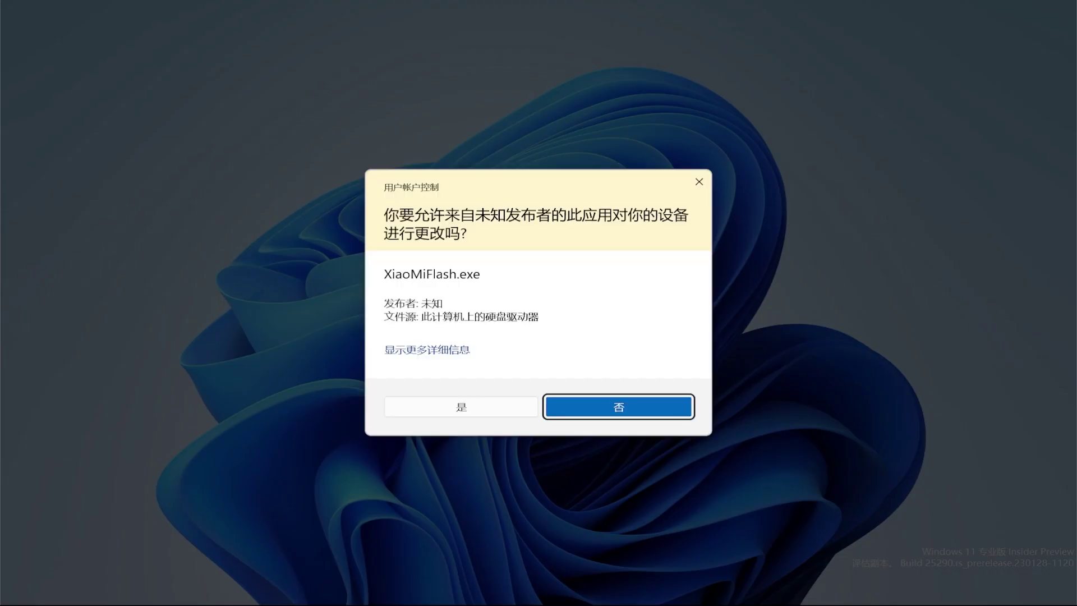
{"action": "key", "text": "Return"}
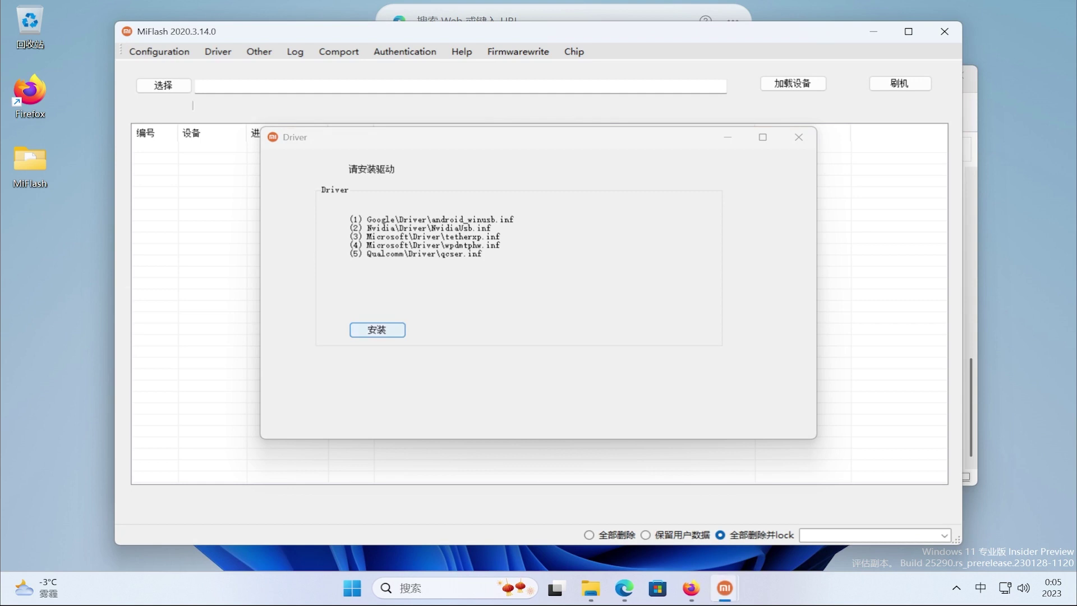
Install the Google, Nvidia, Microsoft and Qualcomm drivers in MiFlash and close the Driver dialog.
{"action": "left_click", "coordinate": [377, 330]}
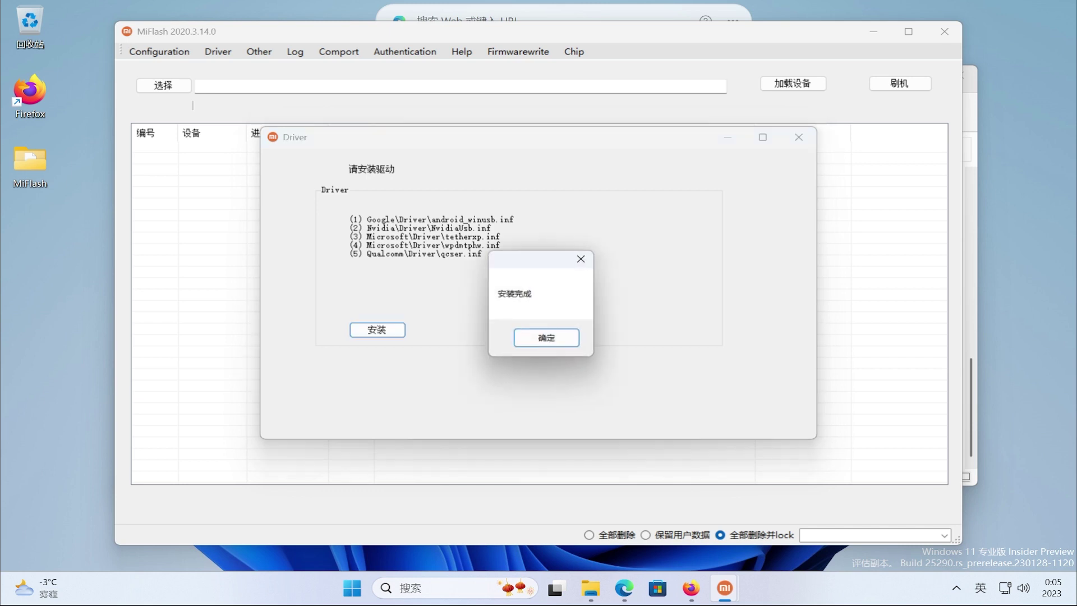
{"action": "key", "text": "Return"}
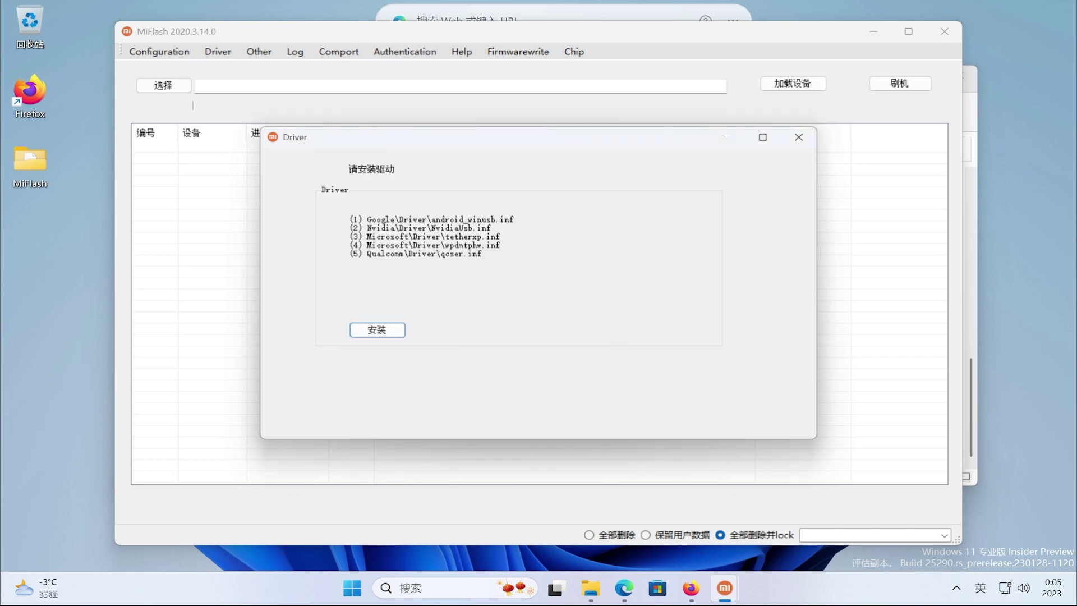
{"action": "left_click", "coordinate": [799, 137]}
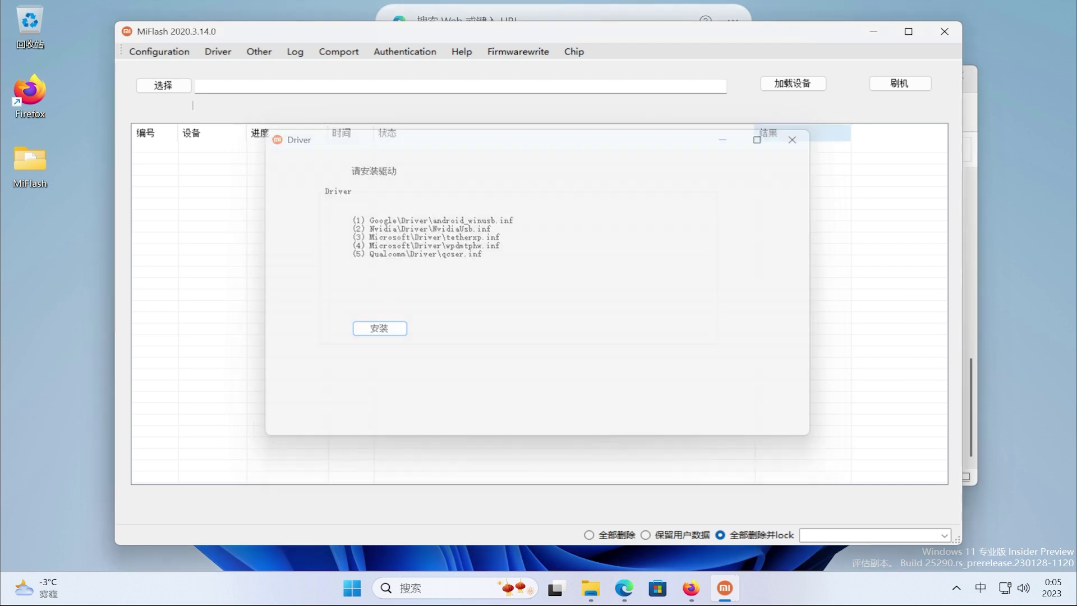
Load the connected phone into MiFlash's device list, dismissing the firmware folder chooser without picking a folder.
{"action": "left_click", "coordinate": [792, 83]}
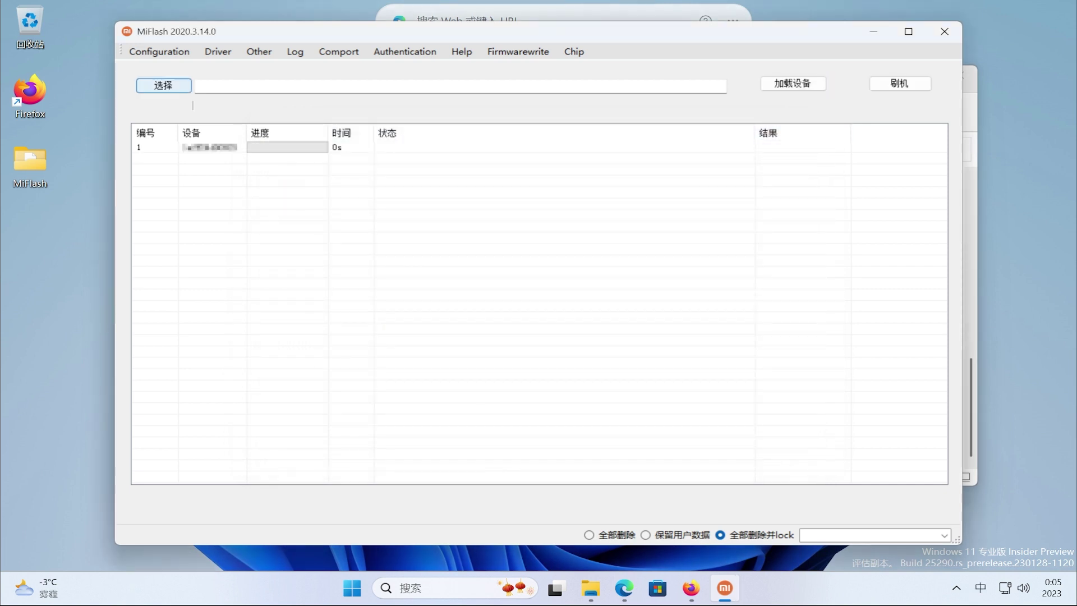
{"action": "left_click", "coordinate": [164, 85]}
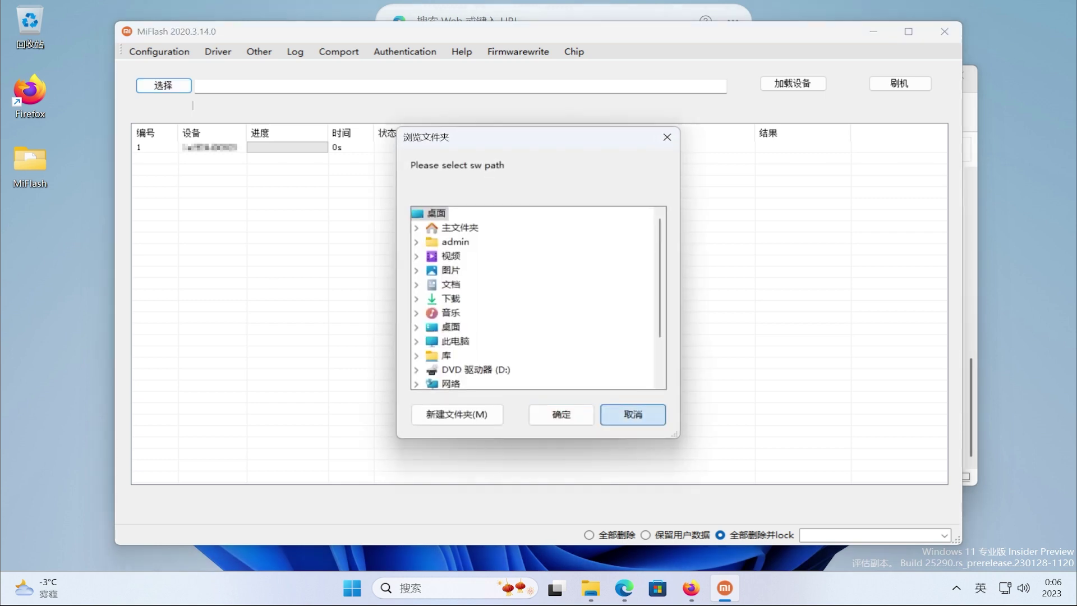
{"action": "left_click", "coordinate": [633, 414]}
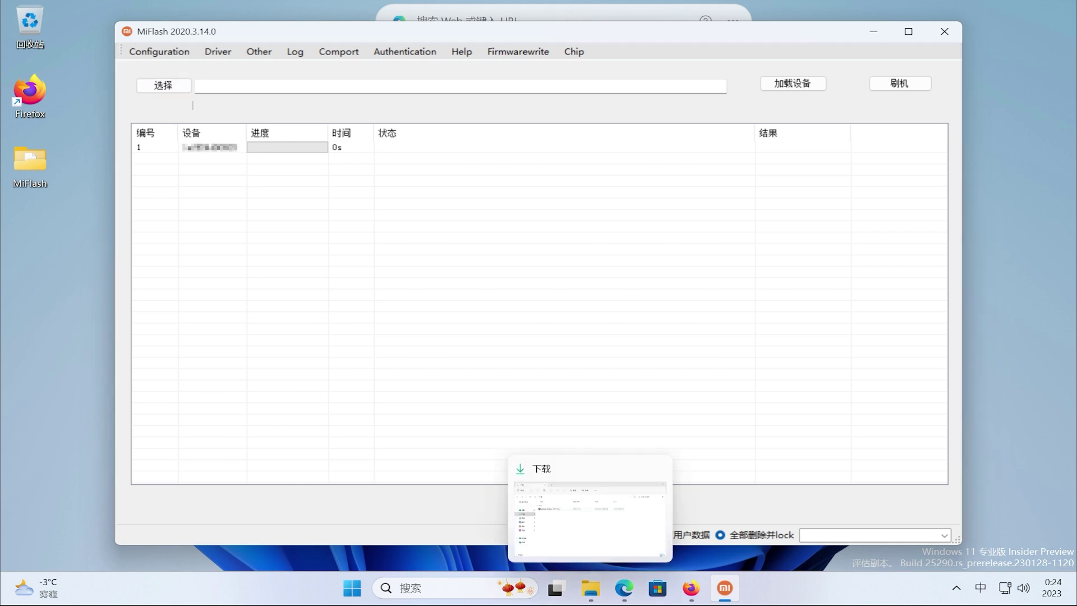
Switch to File Explorer's Downloads folder and turn on the display of file name extensions.
{"action": "left_click", "coordinate": [591, 588]}
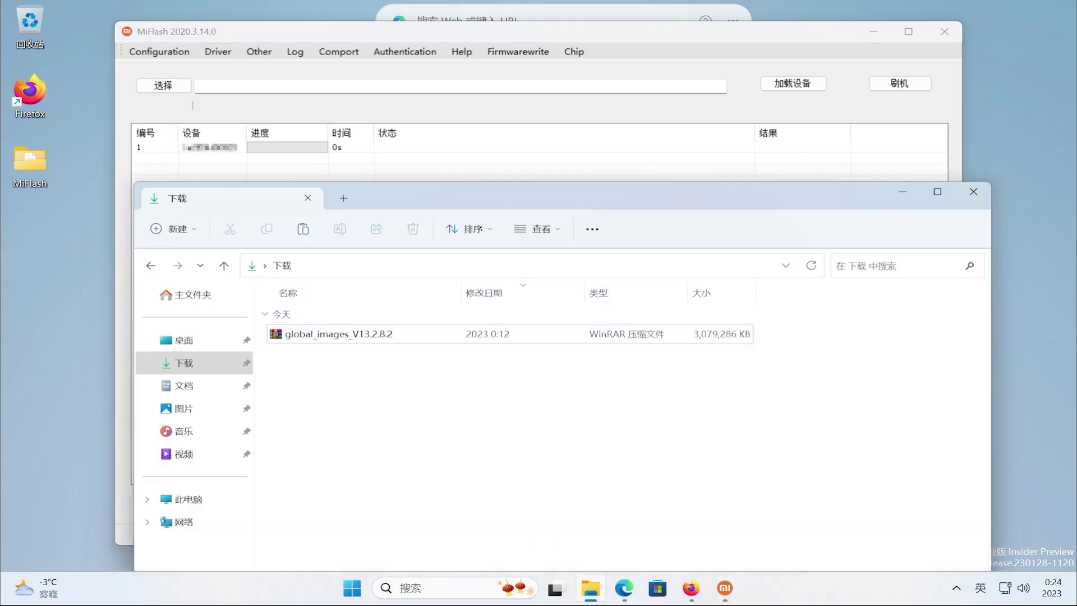
{"action": "left_click", "coordinate": [339, 333]}
{"action": "left_click", "coordinate": [538, 228]}
{"action": "mouse_move", "coordinate": [545, 467]}
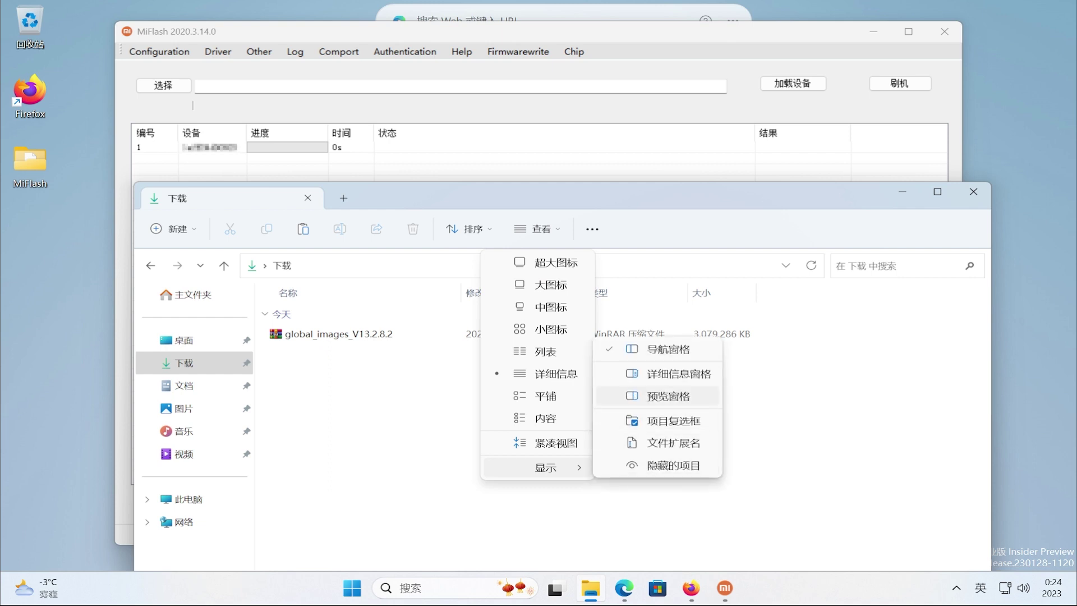
{"action": "left_click", "coordinate": [673, 443]}
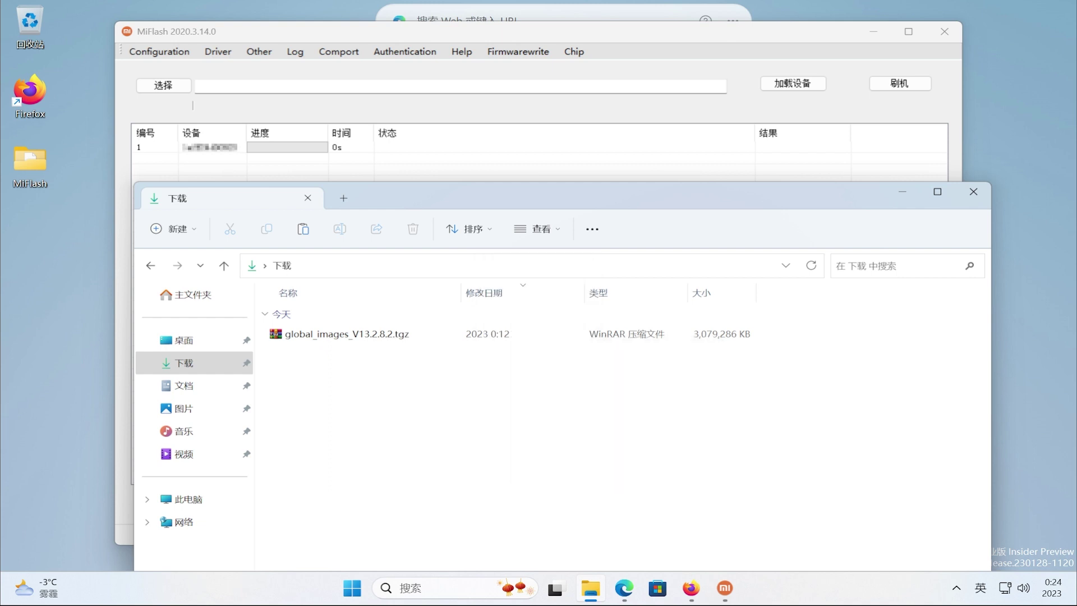
Extract global_images_V13.2.8.2.tgz with WinRAR into its own folder global_images_V13.2.8.2.
{"action": "left_click", "coordinate": [347, 334]}
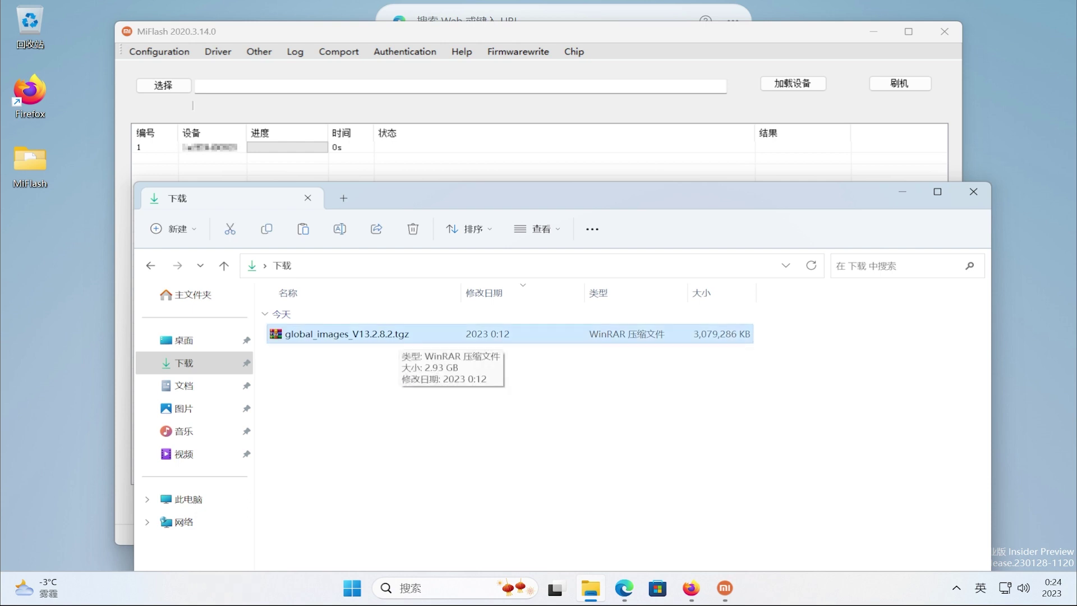
{"action": "right_click", "coordinate": [446, 334]}
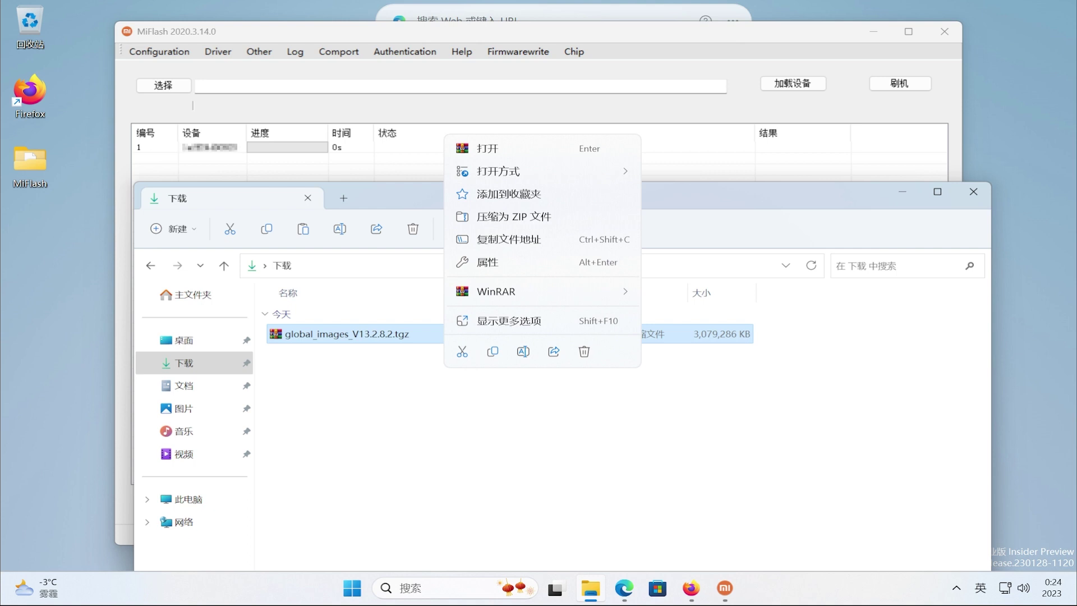
{"action": "mouse_move", "coordinate": [538, 291]}
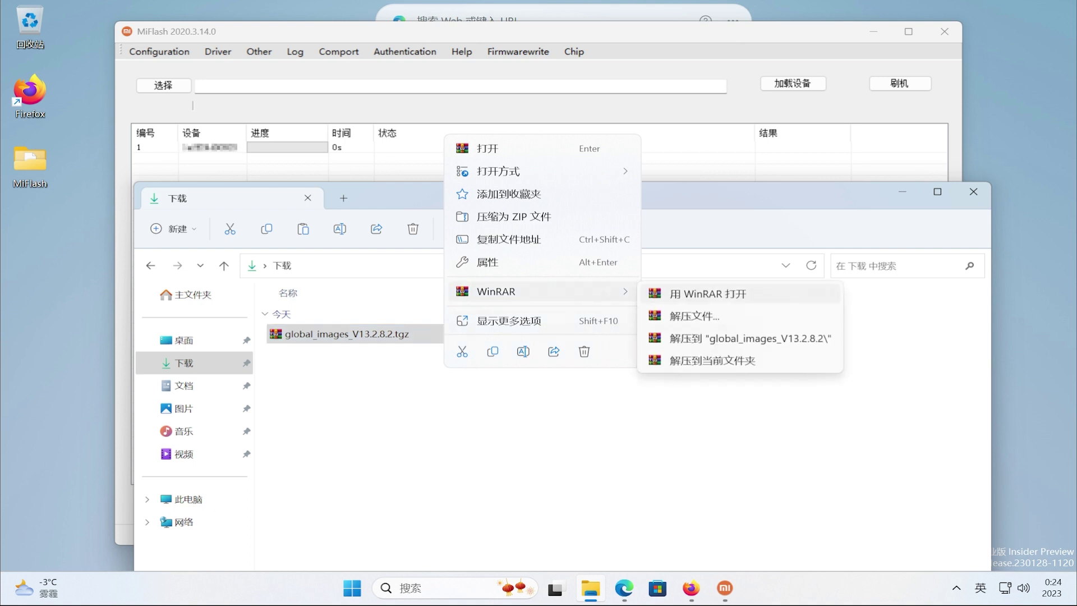
{"action": "left_click", "coordinate": [739, 338]}
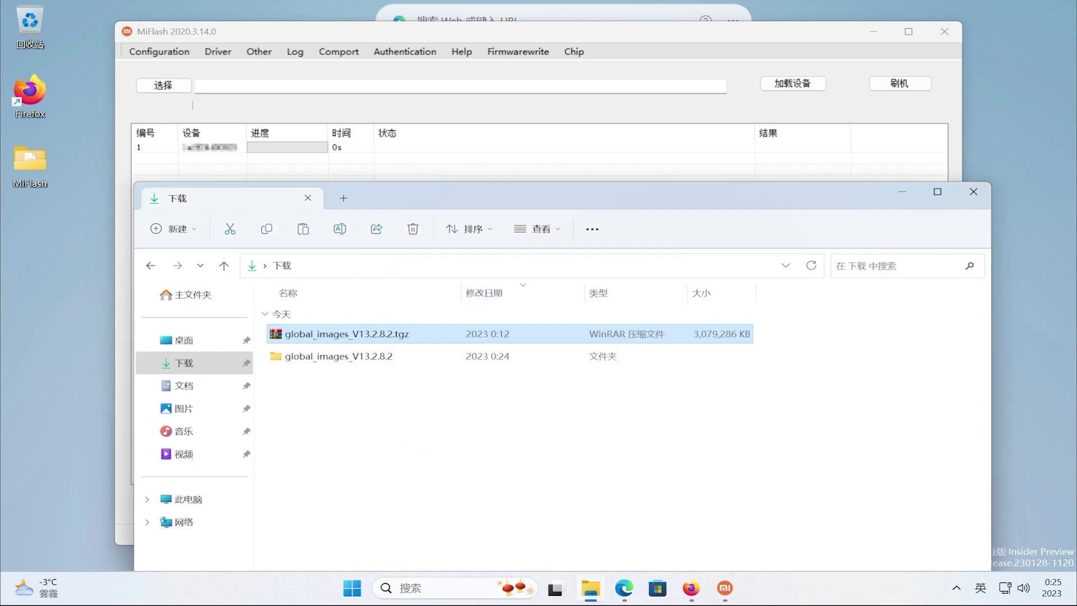
Look inside the extracted global_images_V13.2.8.2 folder, and minimise File Explorer to return to MiFlash.
{"action": "left_click", "coordinate": [338, 356]}
{"action": "double_click", "coordinate": [339, 356]}
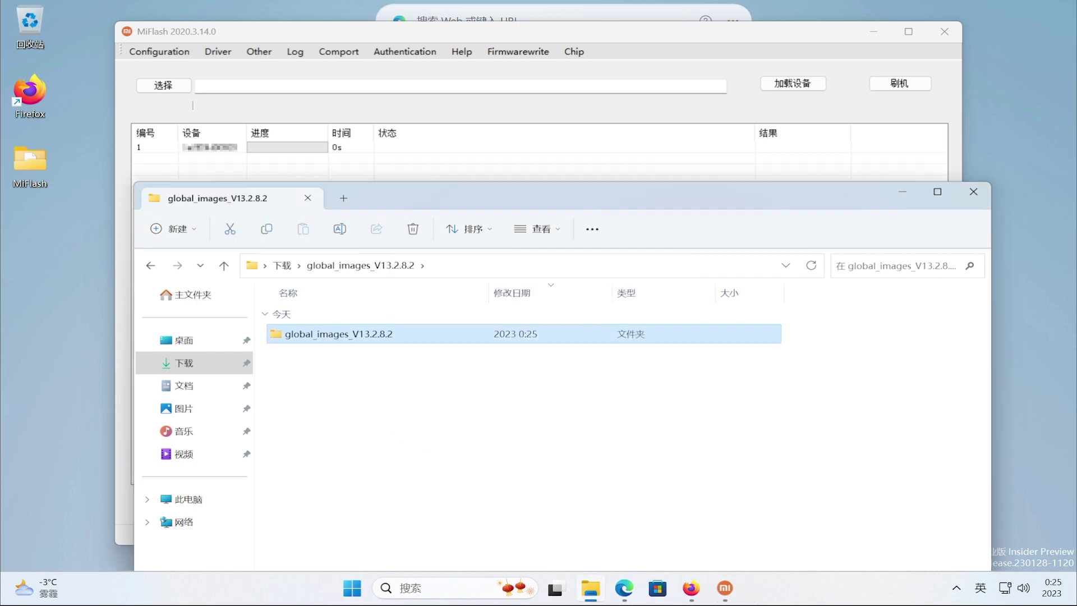
{"action": "left_click", "coordinate": [903, 191]}
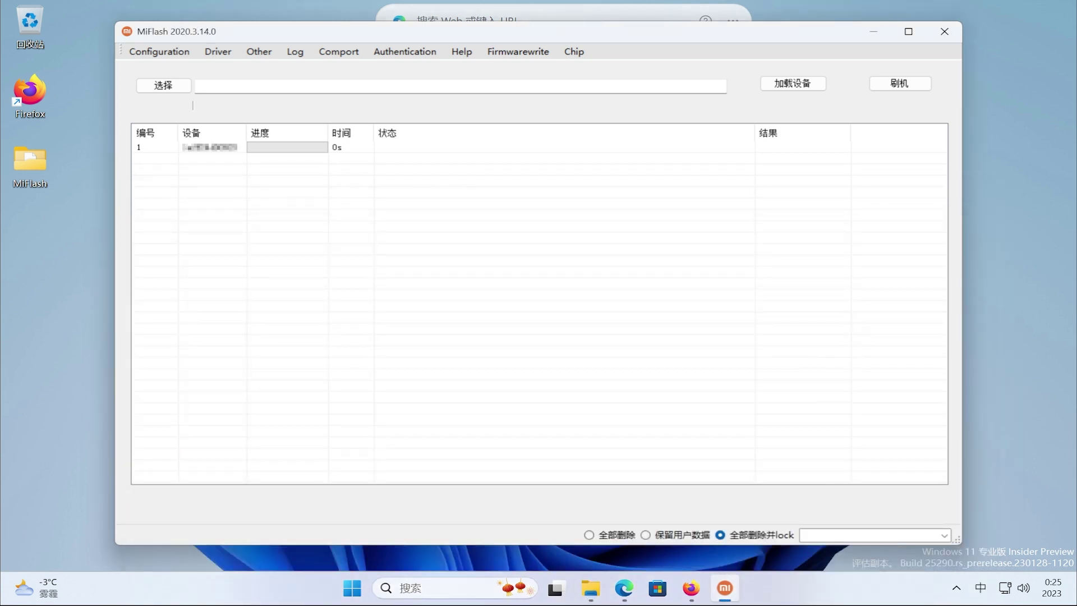
Select the nested folder Downloads\global_images_V13.2.8.2\global_images_V13.2.8.2 as the firmware path.
{"action": "left_click", "coordinate": [163, 85]}
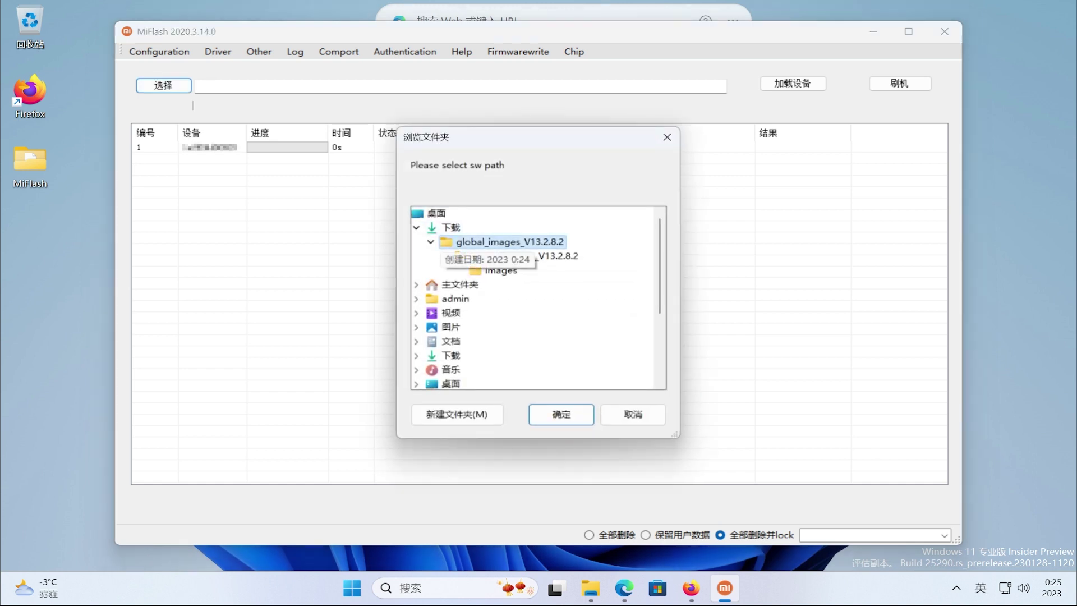
{"action": "left_click", "coordinate": [524, 255]}
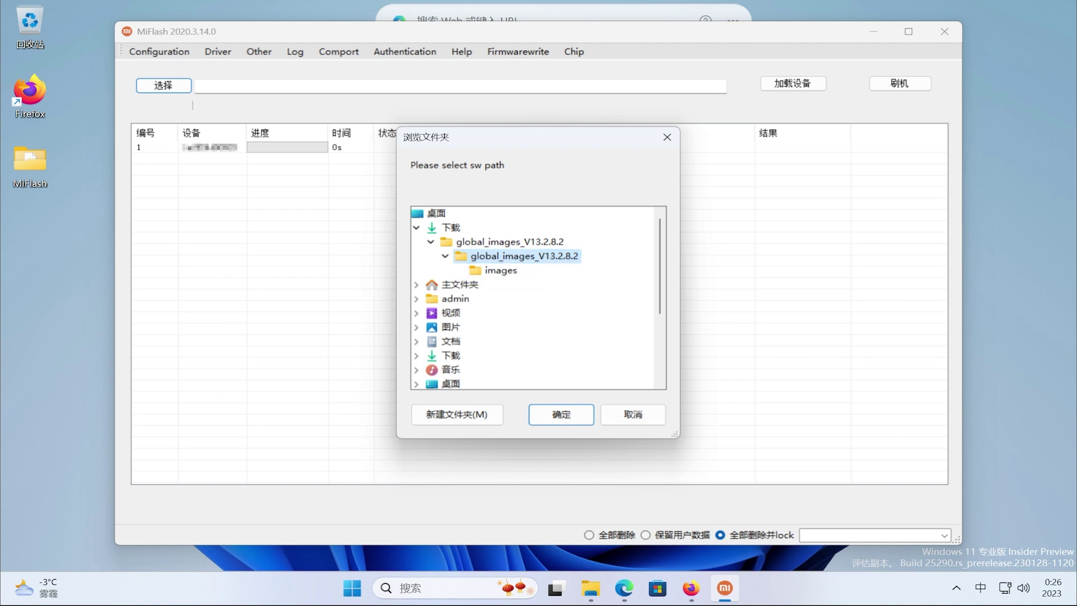
{"action": "left_click", "coordinate": [561, 414]}
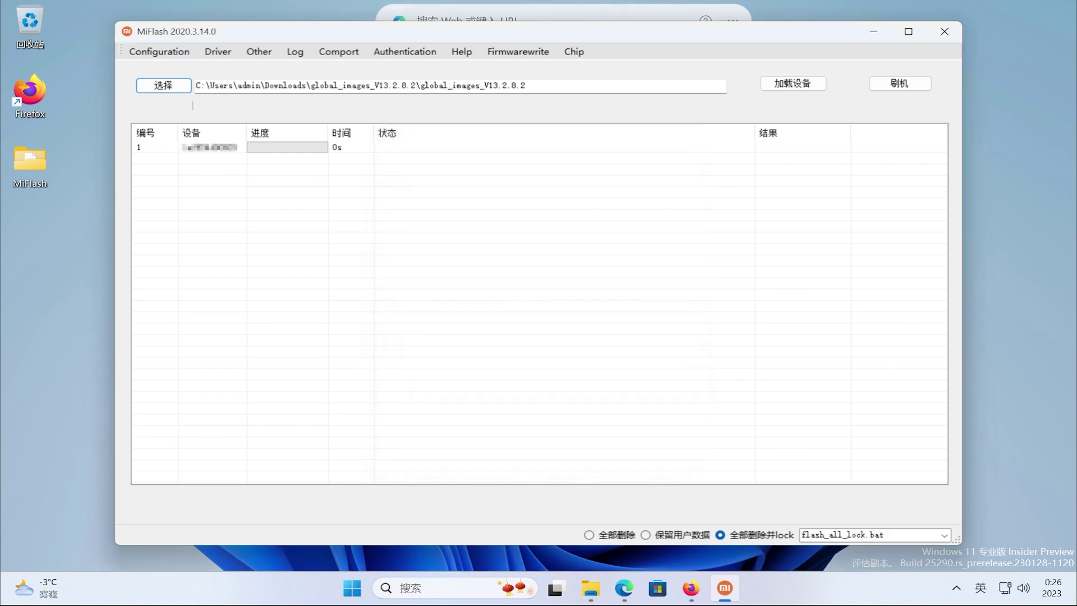
Try the outer folder Downloads\global_images_V13.2.8.2 as the firmware path.
{"action": "key", "text": "Return"}
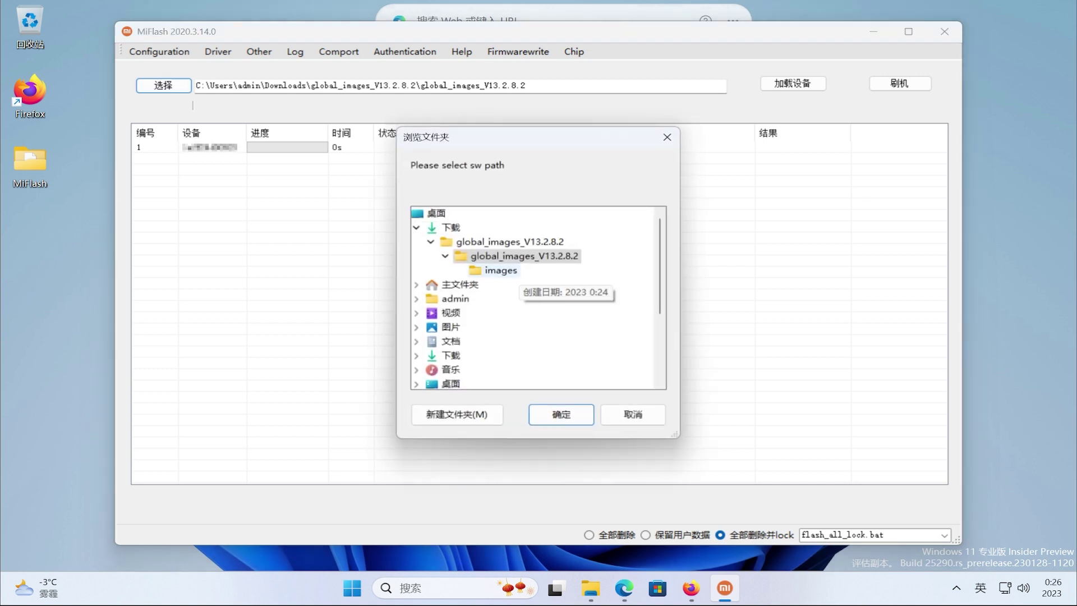
{"action": "left_click", "coordinate": [510, 241]}
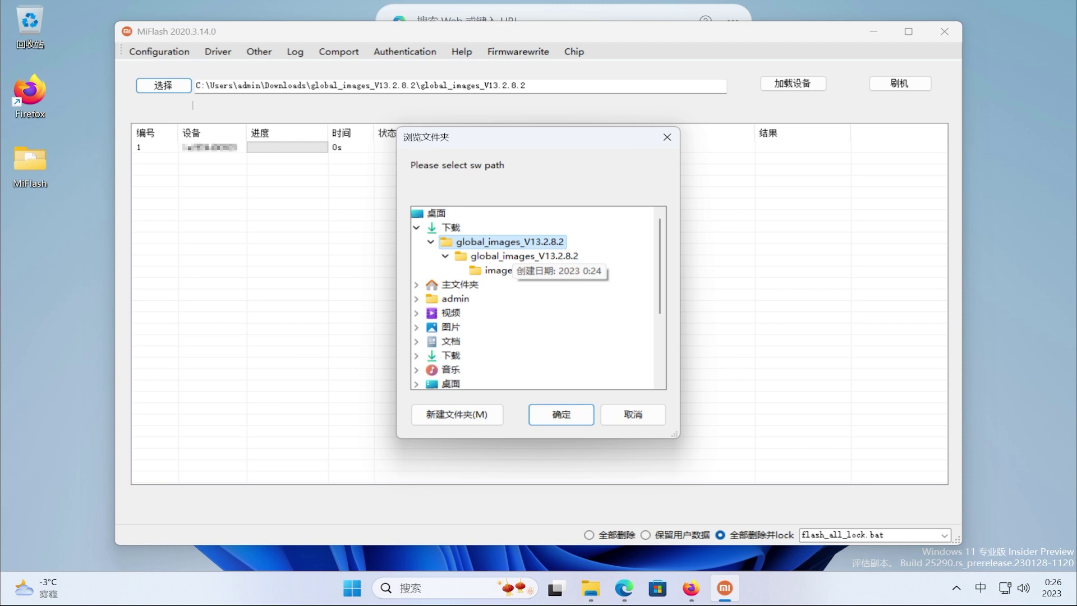
{"action": "key", "text": "Return"}
{"action": "key", "text": "Return"}
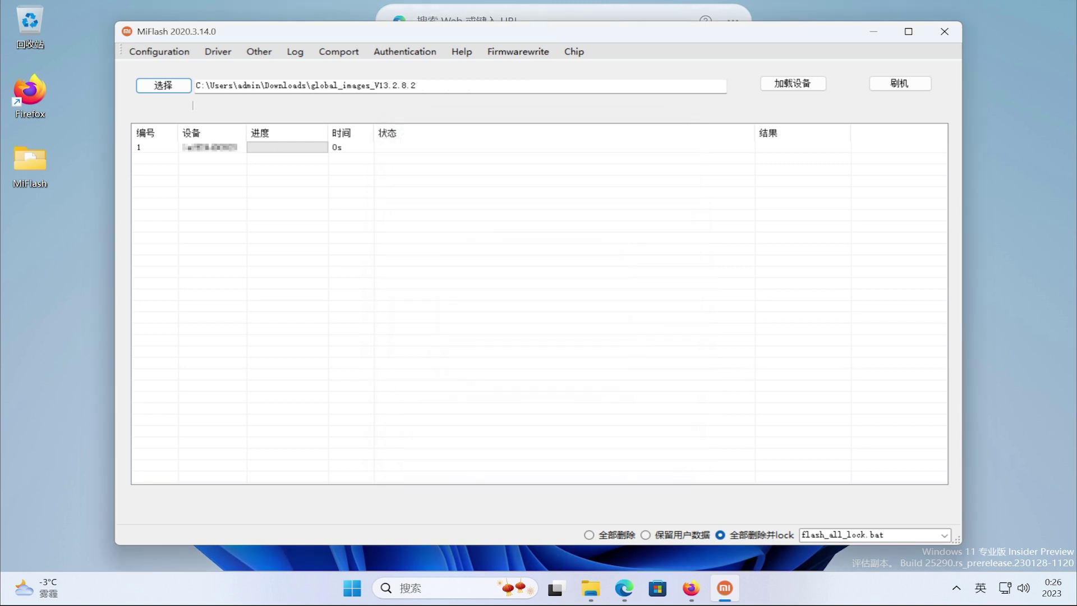
Set the firmware path back to the inner global_images_V13.2.8.2 folder that directly contains the images folder.
{"action": "key", "text": "Return"}
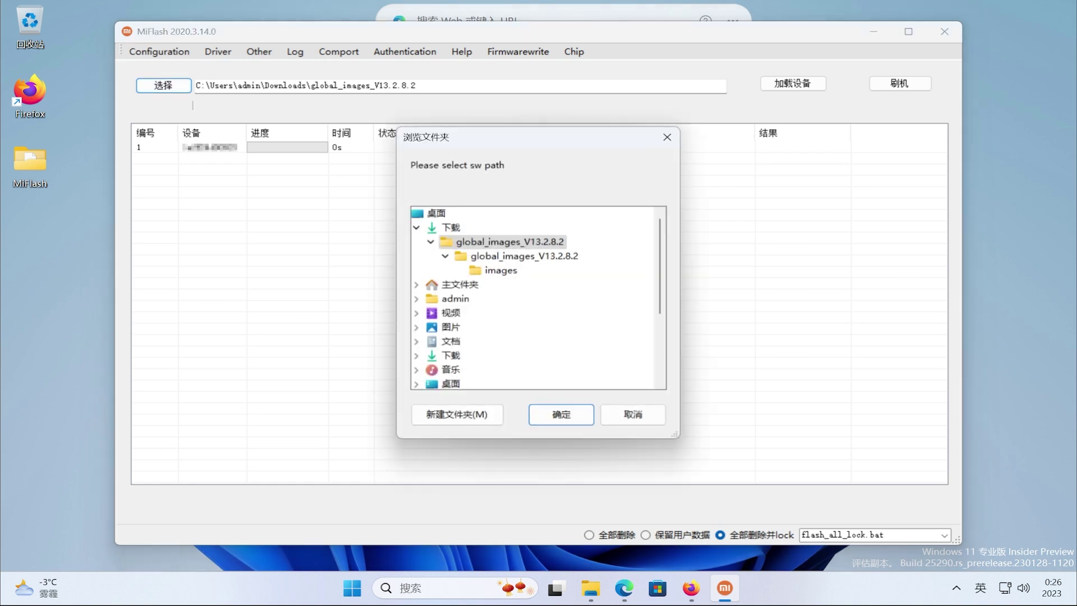
{"action": "key", "text": "Down"}
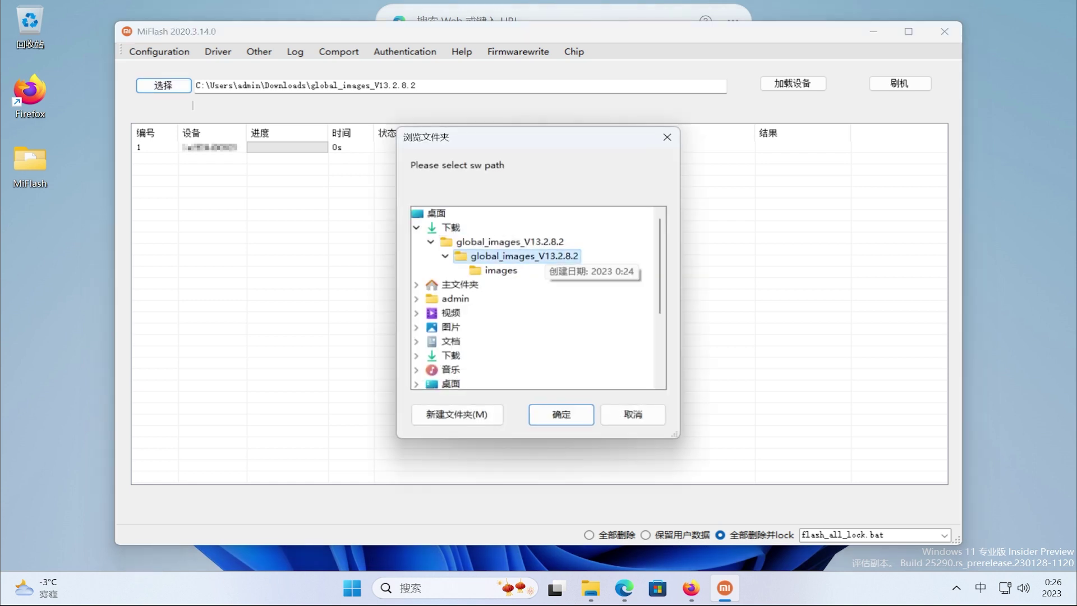
{"action": "key", "text": "Return"}
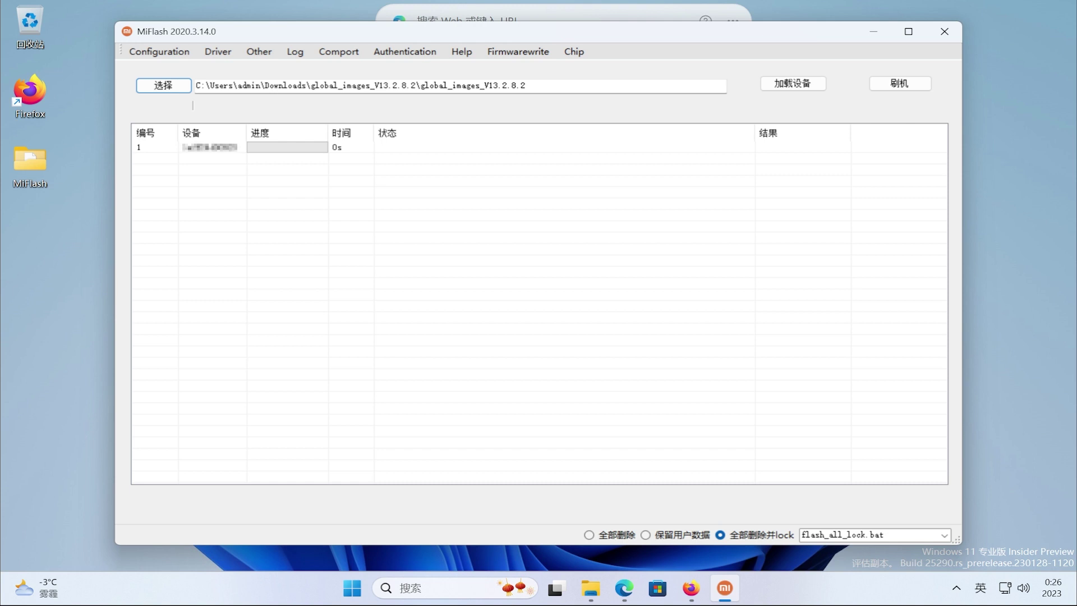